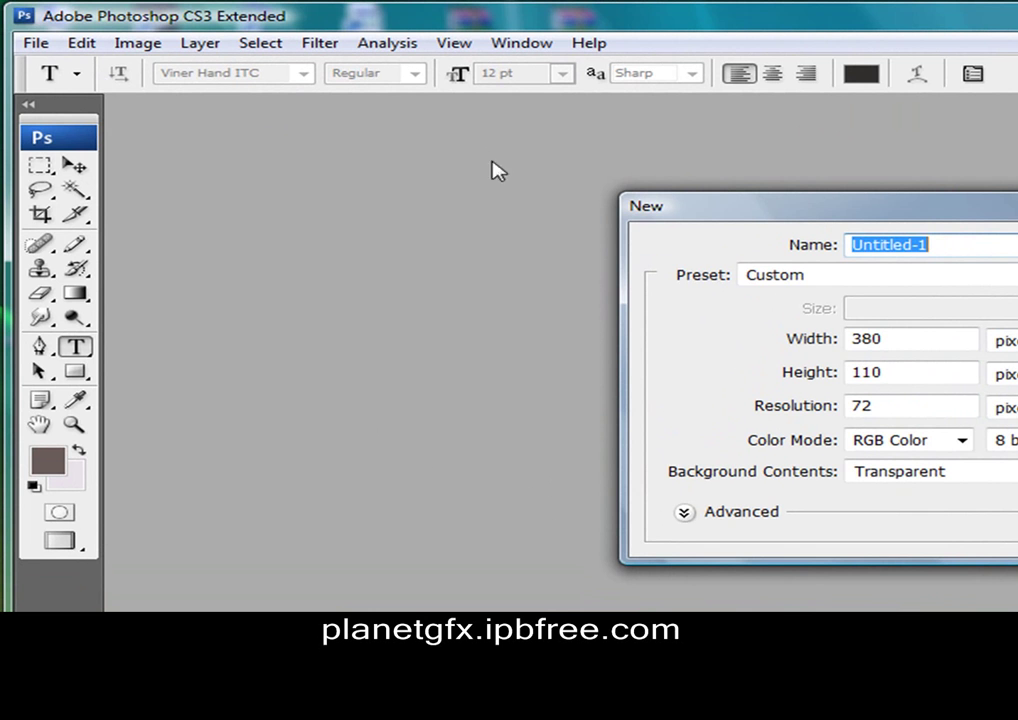
Step: Set the new document's width to 390 pixels
{"action": "left_click", "coordinate": [899, 339]}
{"action": "key", "text": "BackSpace"}
{"action": "key", "text": "BackSpace"}
{"action": "key", "text": "BackSpace"}
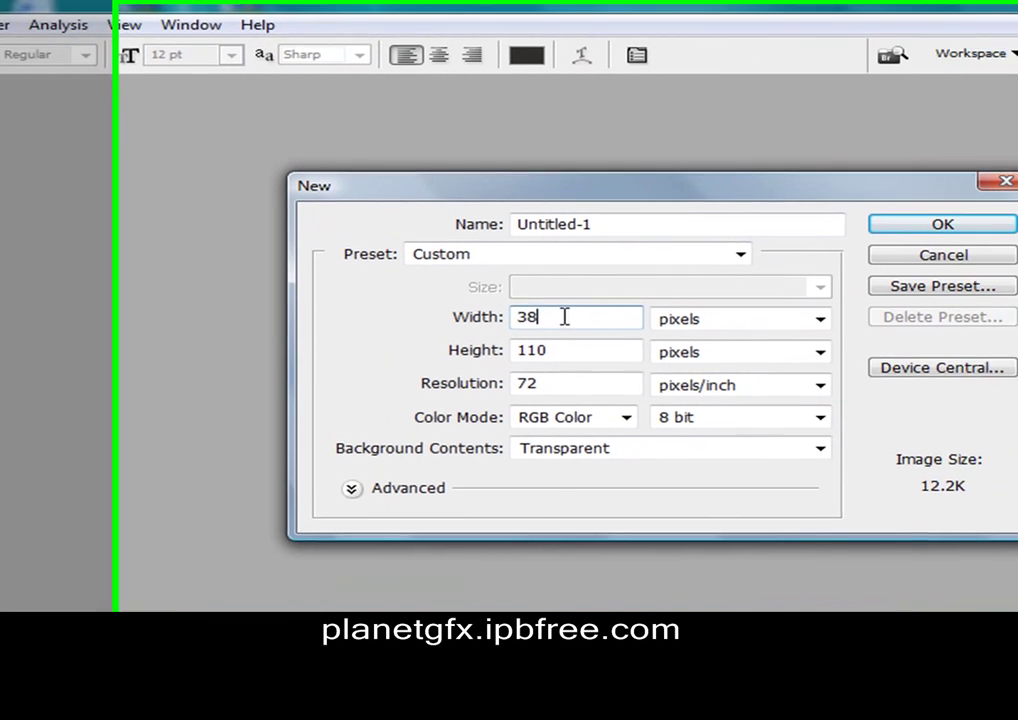
{"action": "type", "text": "3990"}
{"action": "key", "text": "BackSpace"}
{"action": "key", "text": "BackSpace"}
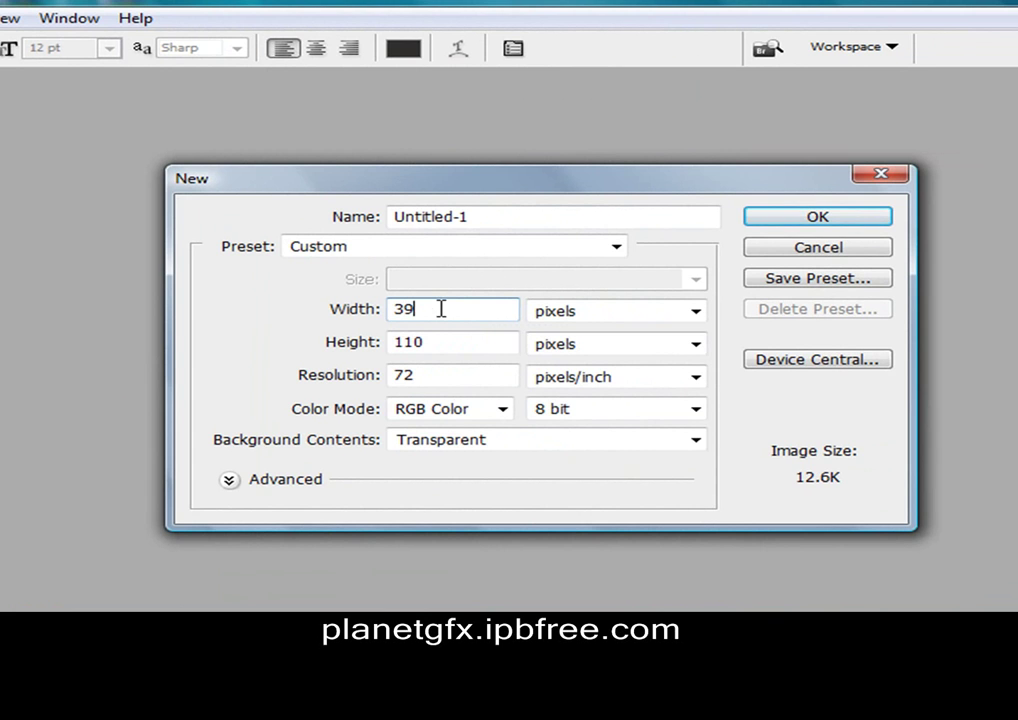
{"action": "type", "text": "0"}
{"action": "left_click_drag", "start_coordinate": [439, 307], "coordinate": [348, 307]}
{"action": "left_click", "coordinate": [457, 307]}
Step: Set the height to 19 pixels and create the document with a transparent background
{"action": "left_click", "coordinate": [446, 347]}
{"action": "key", "text": "BackSpace"}
{"action": "key", "text": "BackSpace"}
{"action": "key", "text": "BackSpace"}
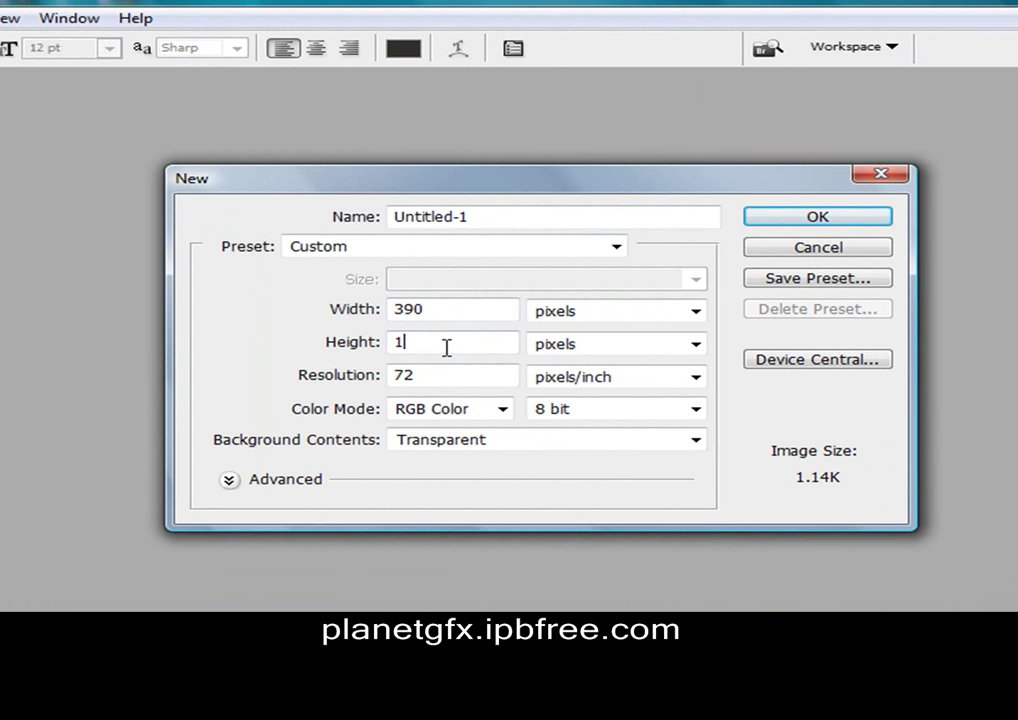
{"action": "type", "text": "19"}
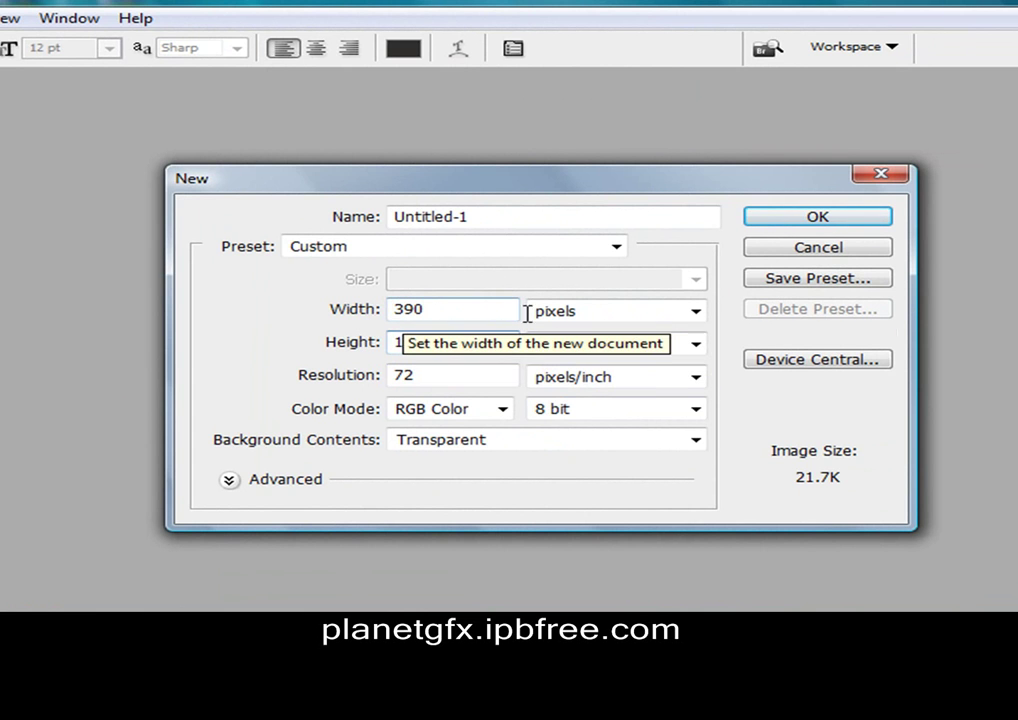
{"action": "left_click", "coordinate": [771, 228]}
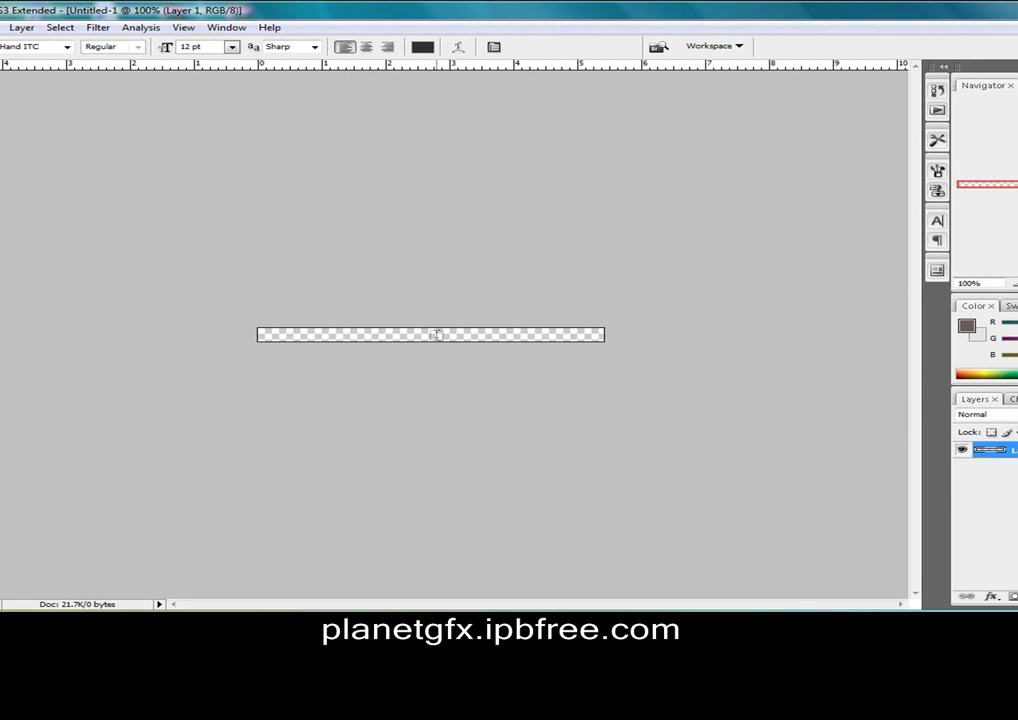
Step: Switch to Internet Explorer and load google.com in a new browser tab
{"action": "key", "text": "alt+Tab"}
{"action": "left_click", "coordinate": [228, 48]}
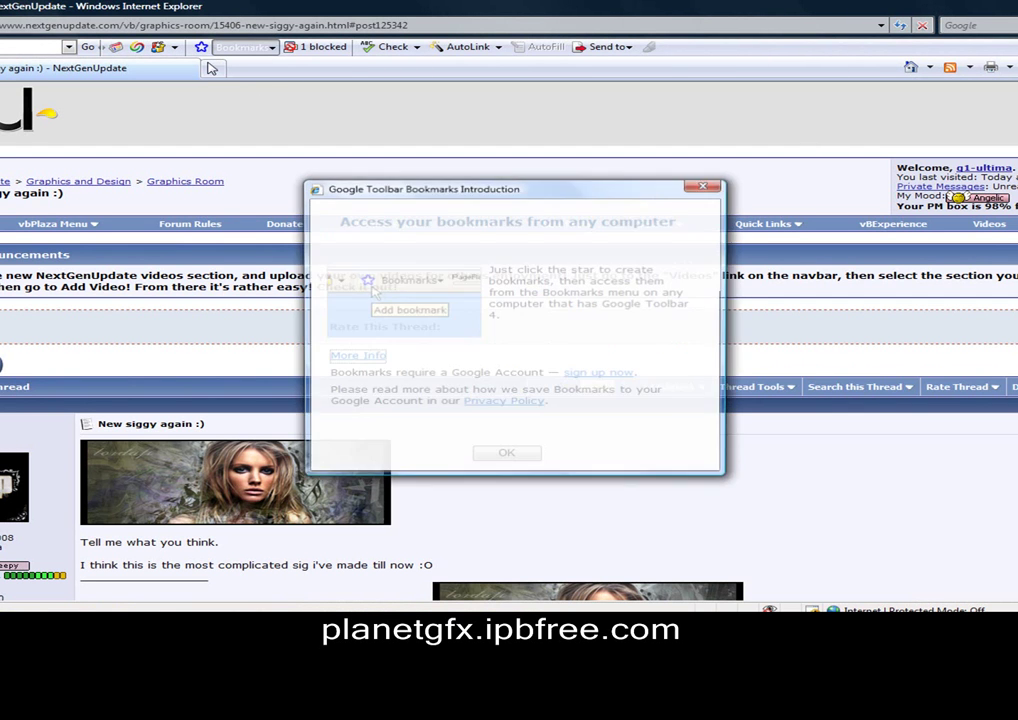
{"action": "left_click", "coordinate": [704, 187]}
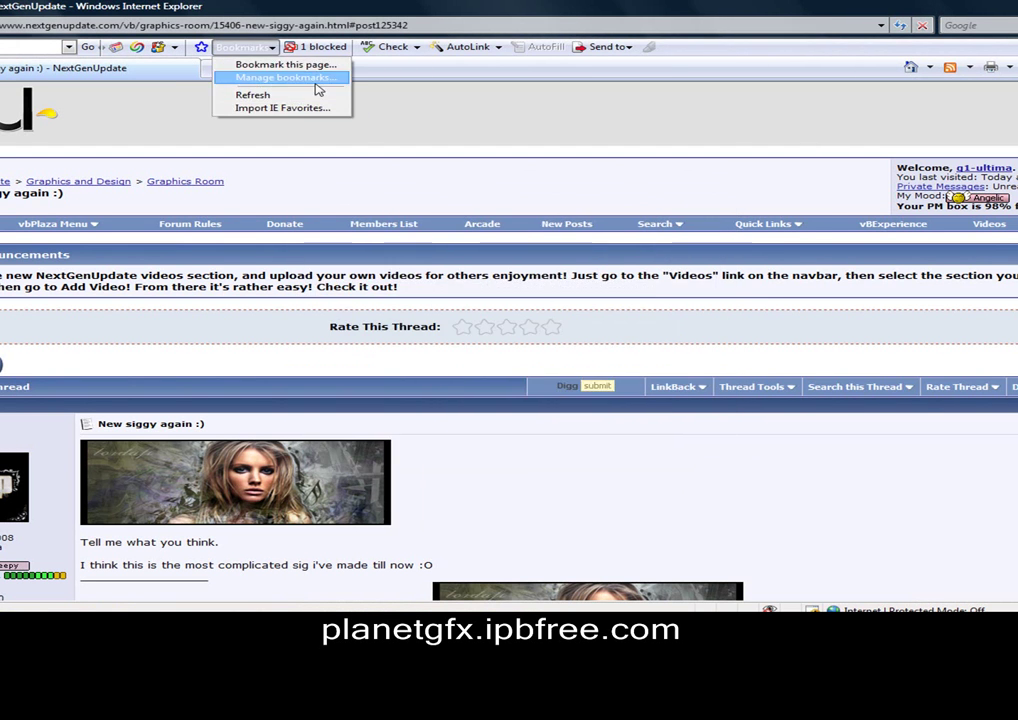
{"action": "left_click", "coordinate": [416, 139]}
{"action": "left_click", "coordinate": [304, 77]}
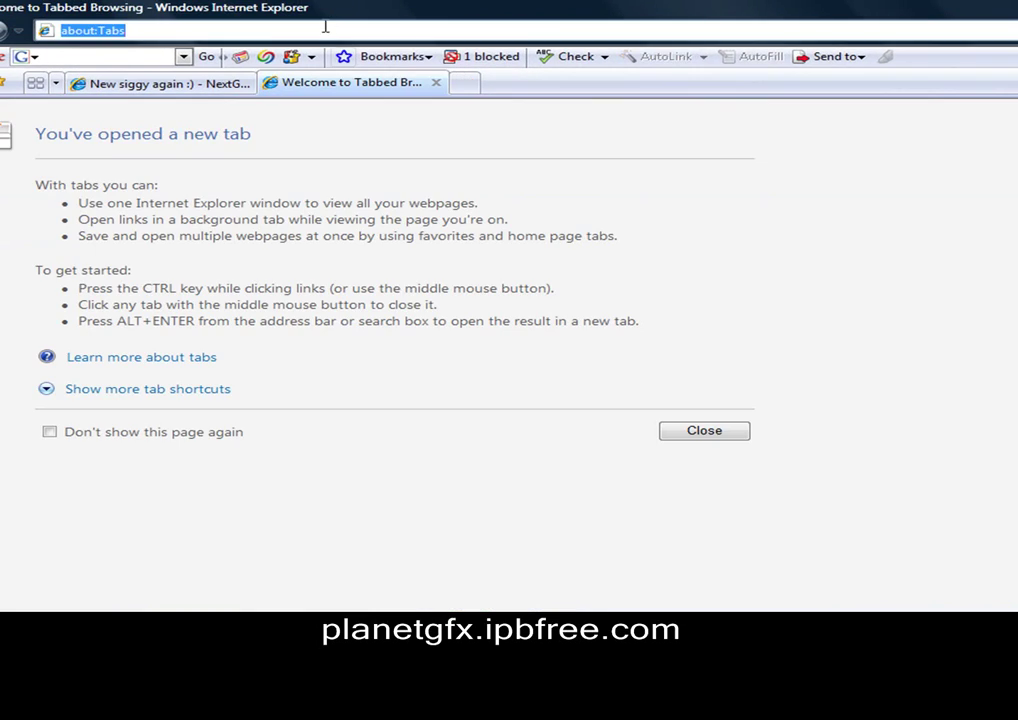
{"action": "type", "text": "gg"}
{"action": "key", "text": "BackSpace"}
{"action": "type", "text": "oogle.com"}
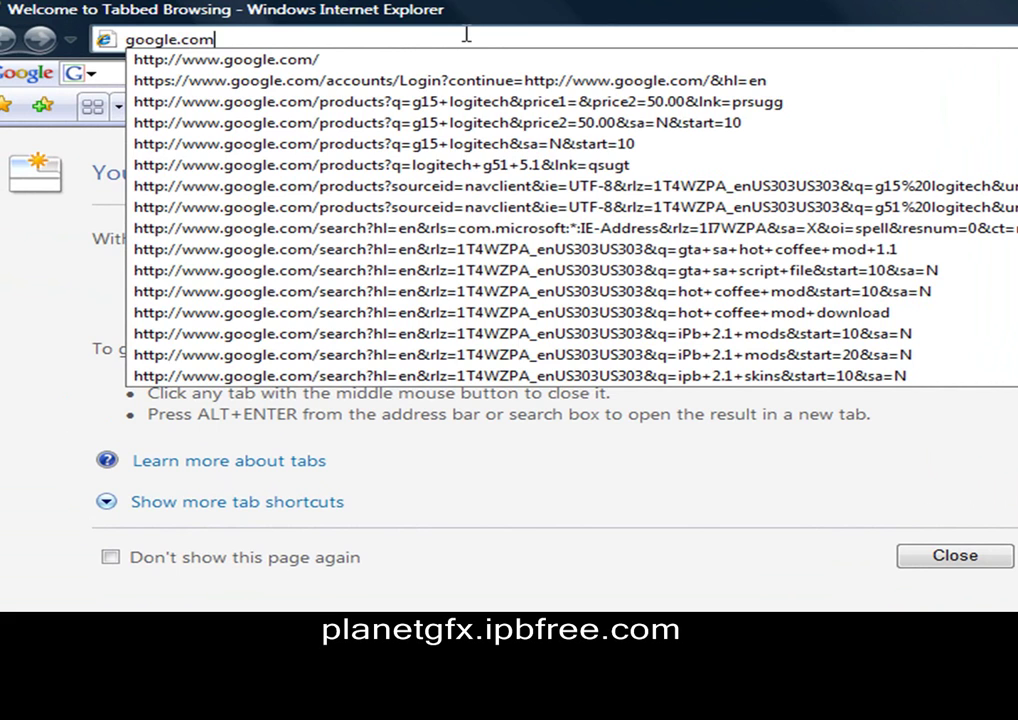
{"action": "key", "text": "Return"}
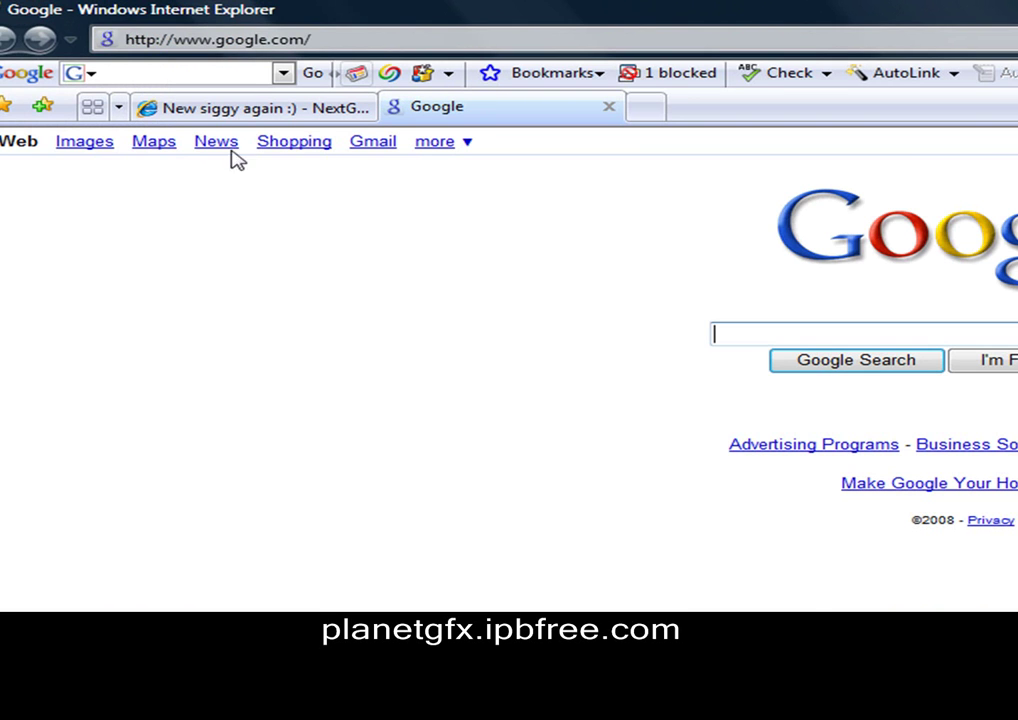
Step: Search Google Images for "Photoshop cs3 logo"
{"action": "left_click", "coordinate": [88, 146]}
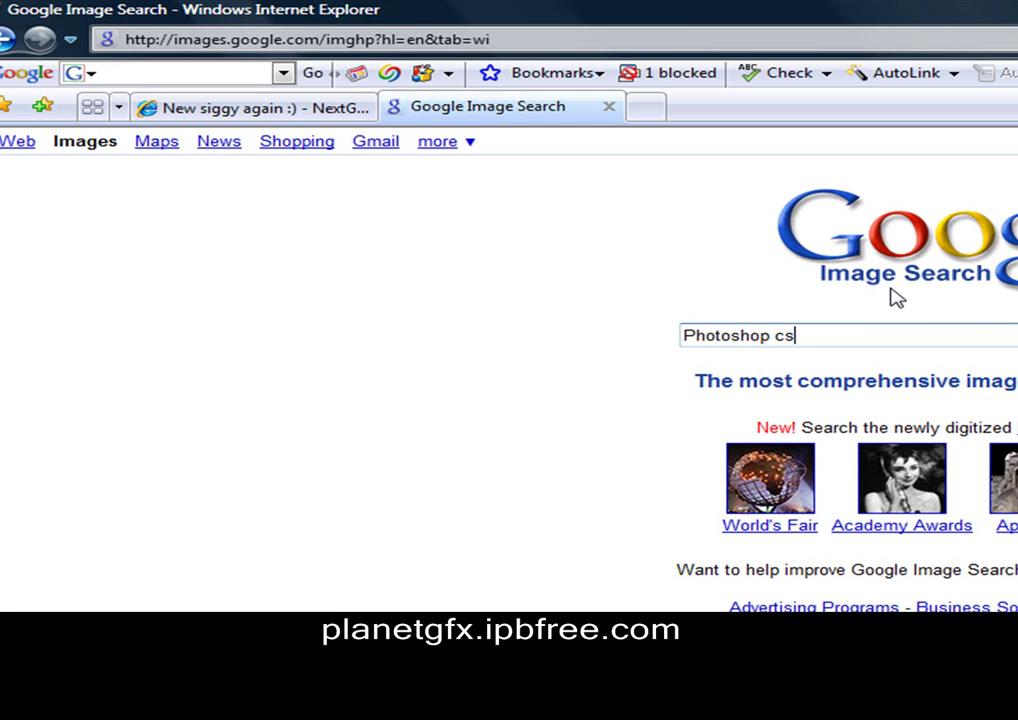
{"action": "type", "text": "ogo"}
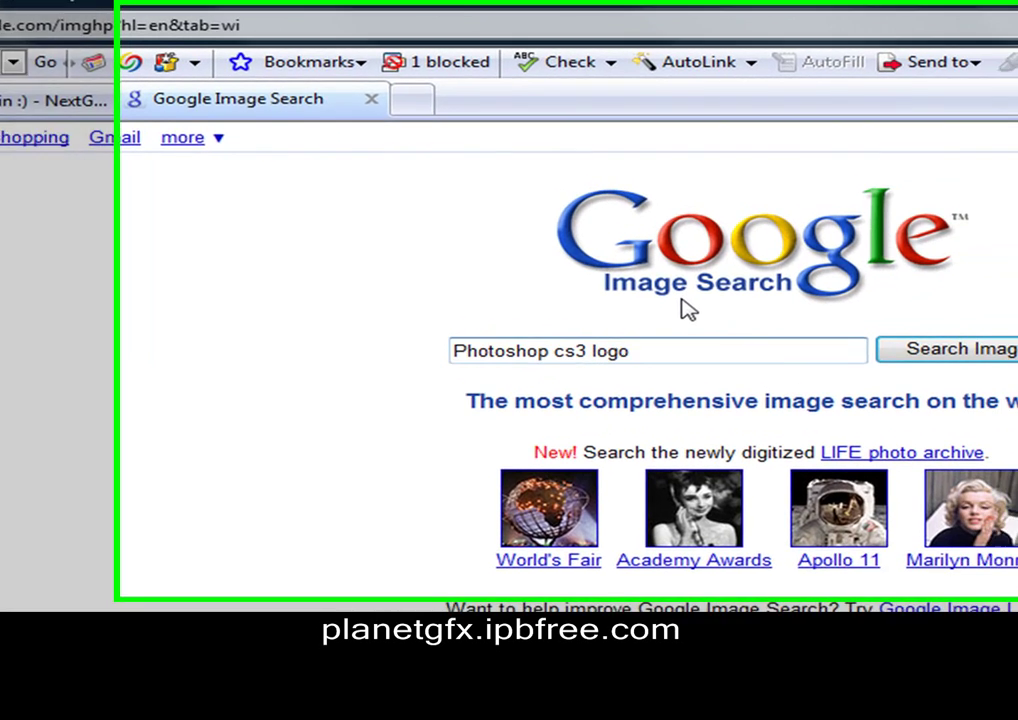
{"action": "left_click", "coordinate": [918, 368]}
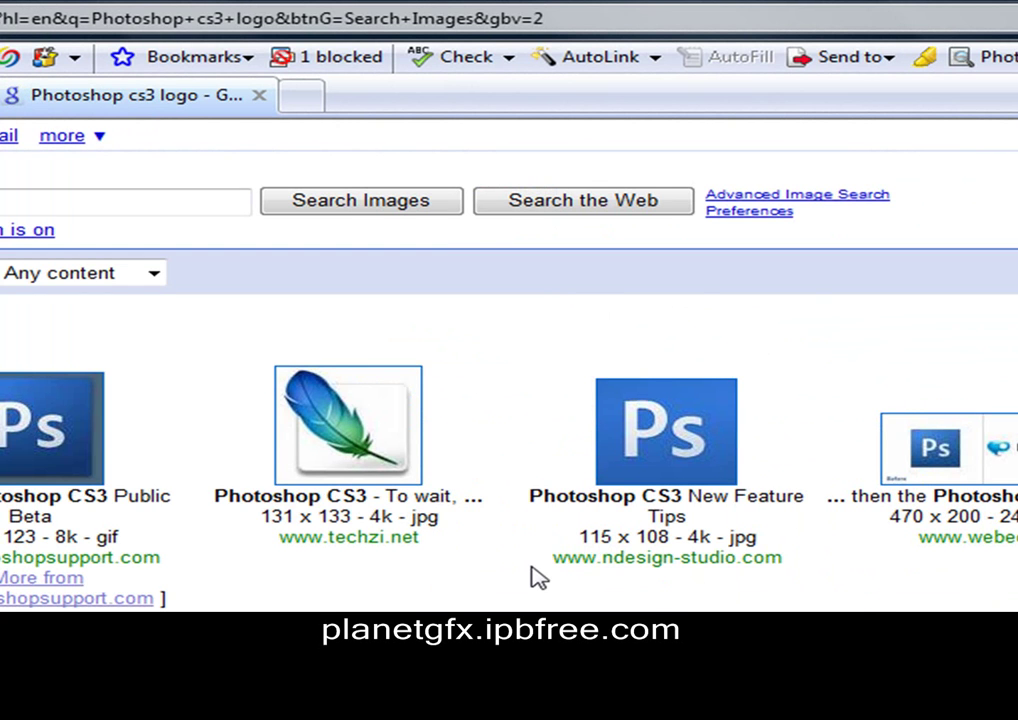
Step: Browse to the second page of results and open the blue 125 x 120 Ps logo at full size
{"action": "scroll", "coordinate": [538, 578], "scroll_direction": "down", "scroll_amount": 4}
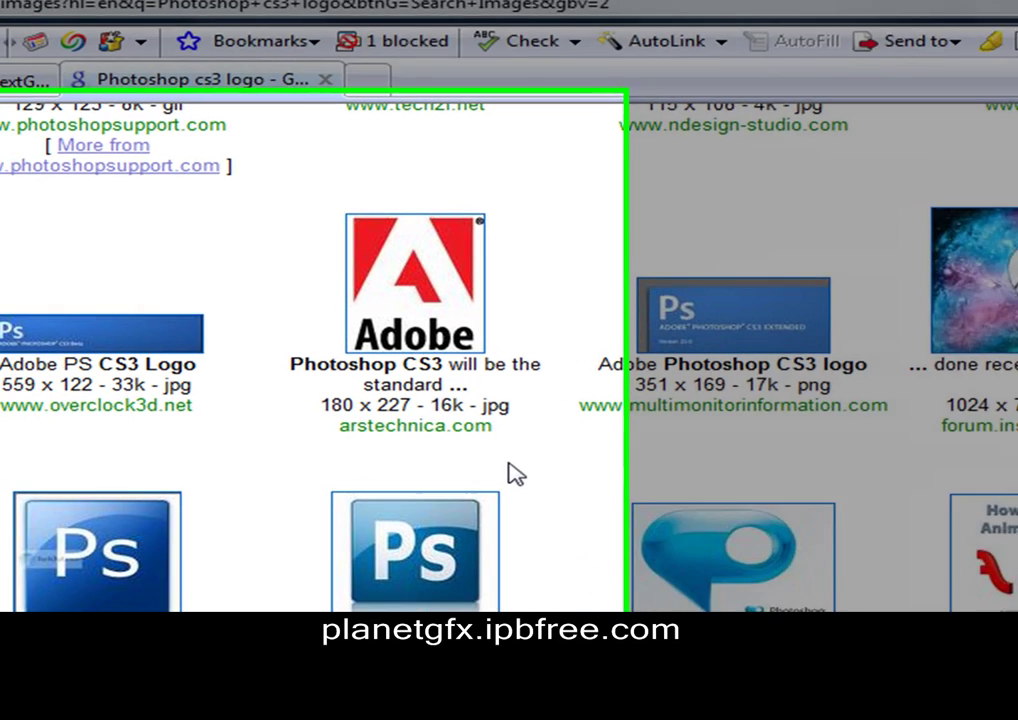
{"action": "scroll", "coordinate": [449, 489], "scroll_direction": "up", "scroll_amount": 3}
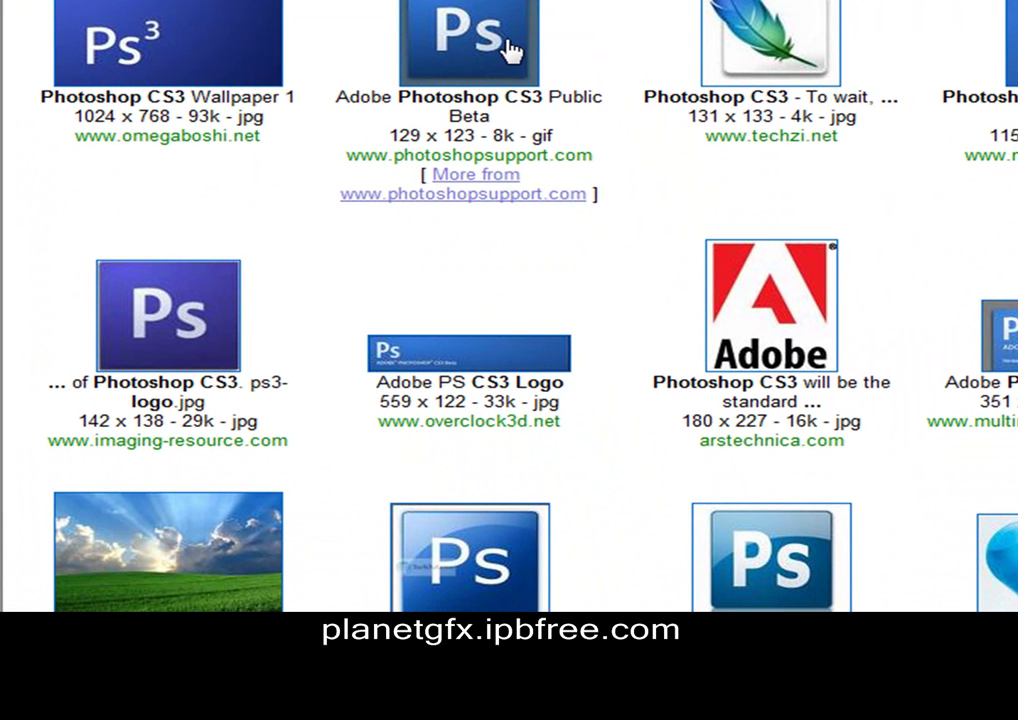
{"action": "scroll", "coordinate": [508, 568], "scroll_direction": "down", "scroll_amount": 3}
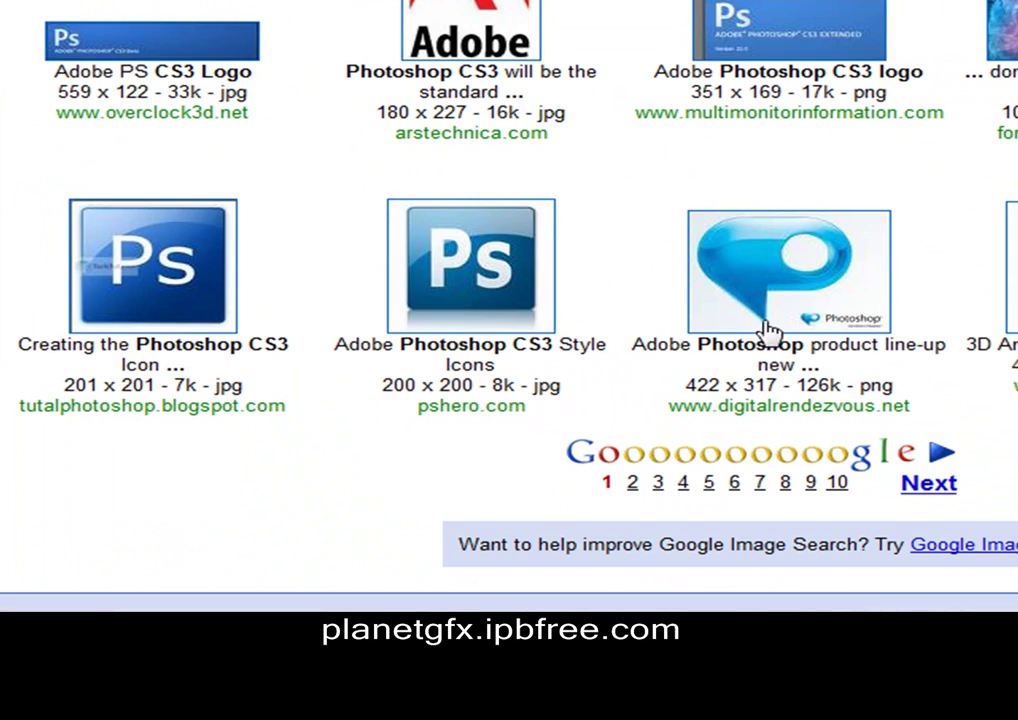
{"action": "left_click", "coordinate": [918, 488]}
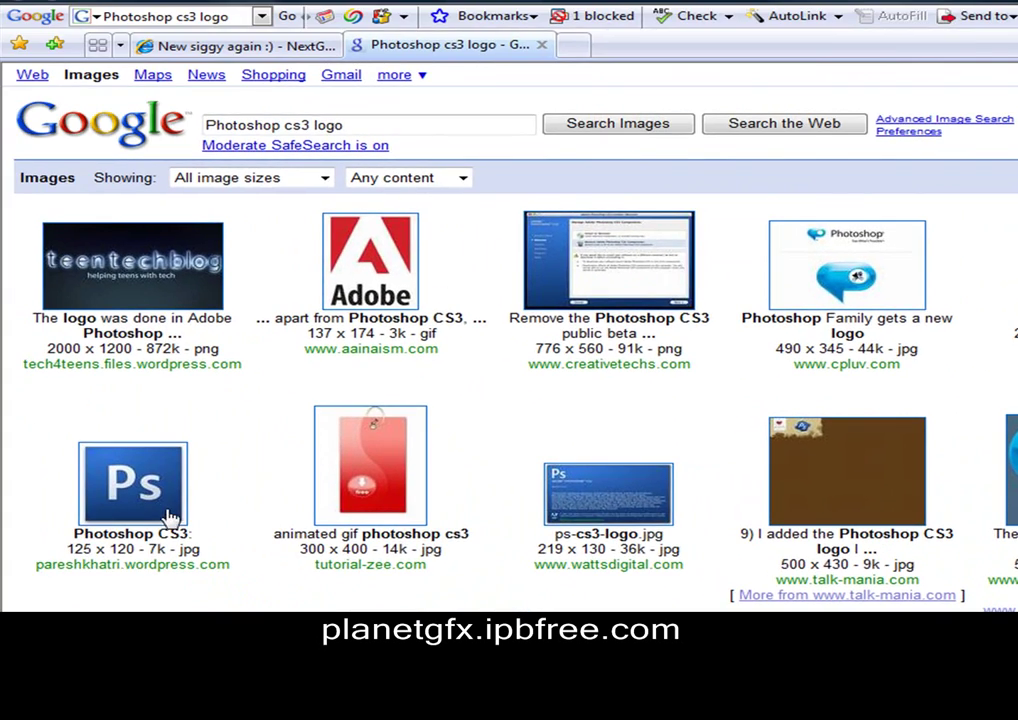
{"action": "left_click", "coordinate": [168, 514]}
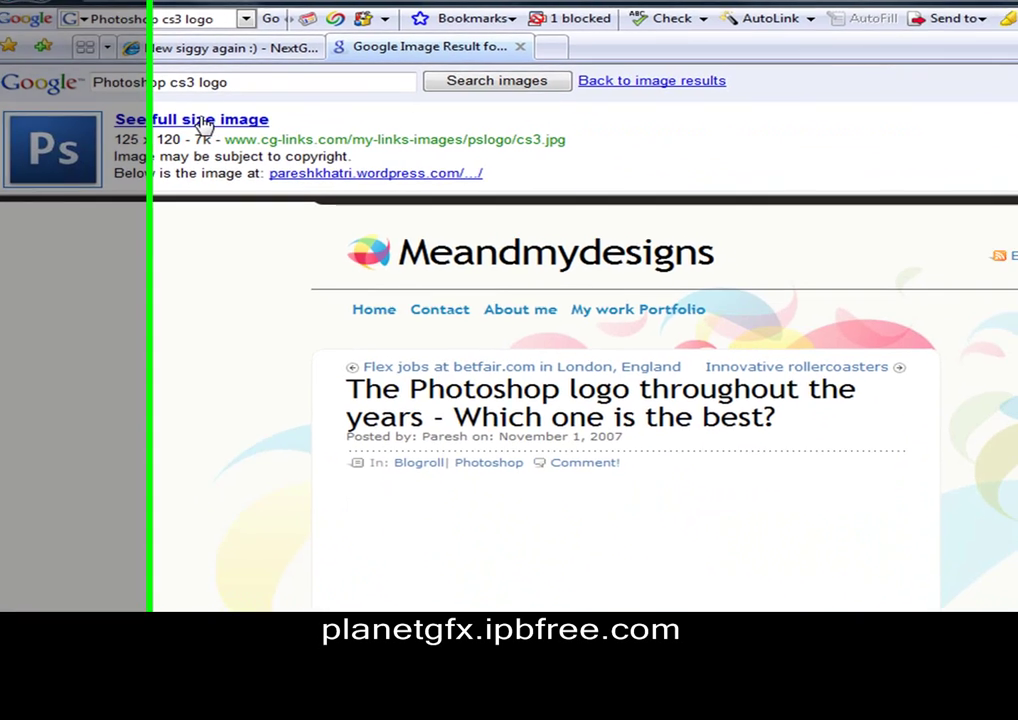
{"action": "left_click", "coordinate": [213, 120]}
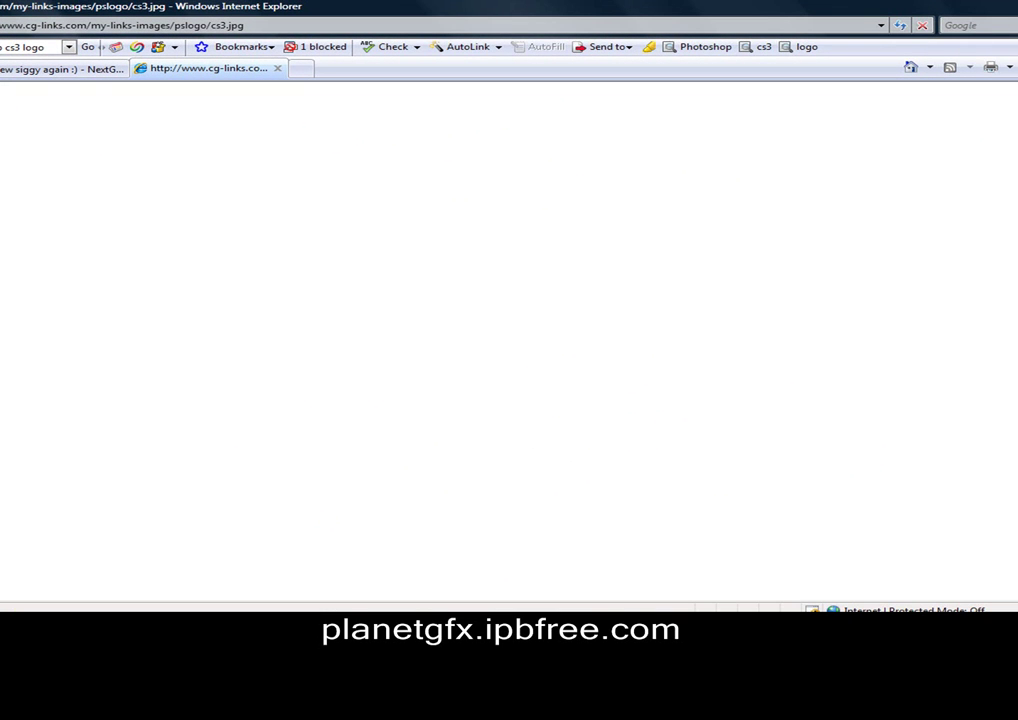
Step: Copy the full-size Ps logo and paste it into the 390-pixel-wide document in Photoshop
{"action": "right_click", "coordinate": [1, 121]}
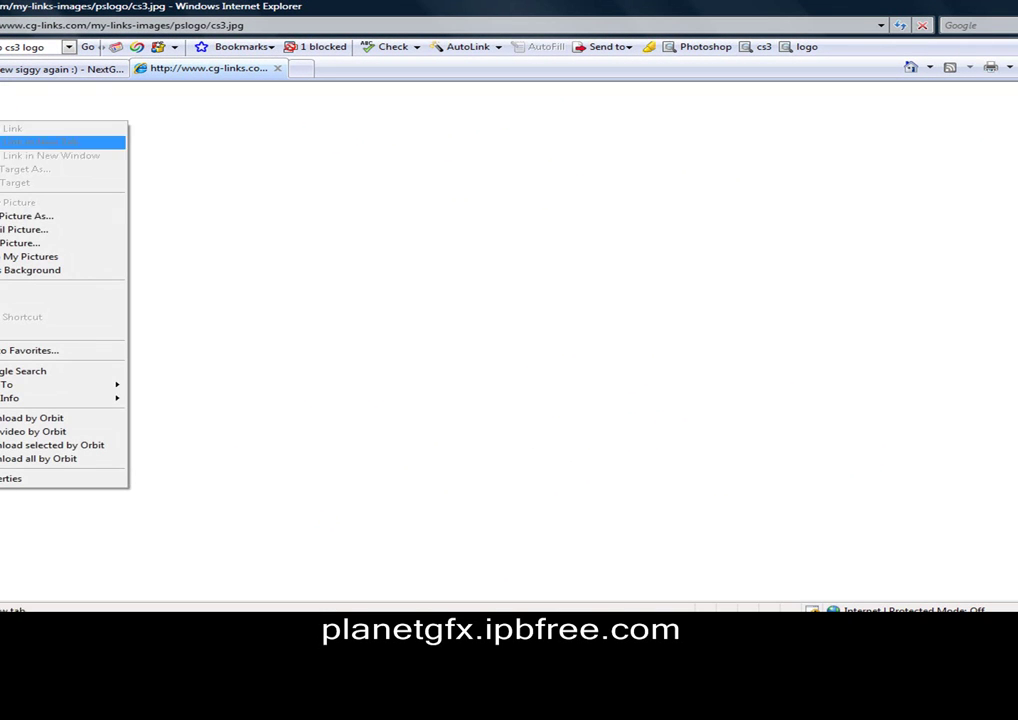
{"action": "left_click", "coordinate": [2, 306]}
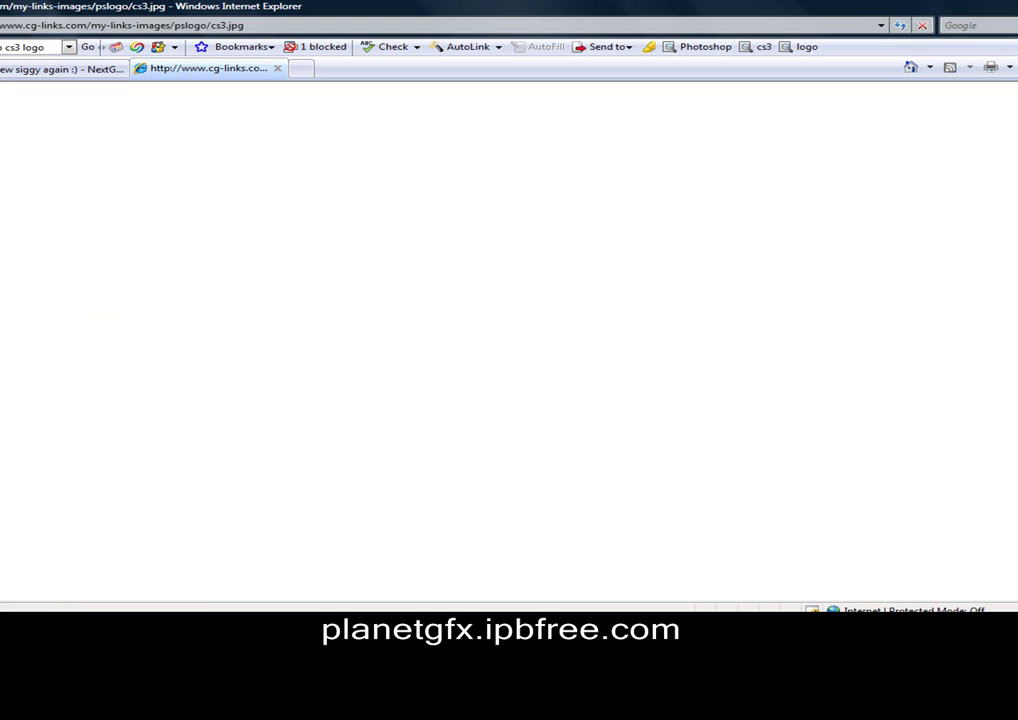
{"action": "key", "text": "alt+Tab"}
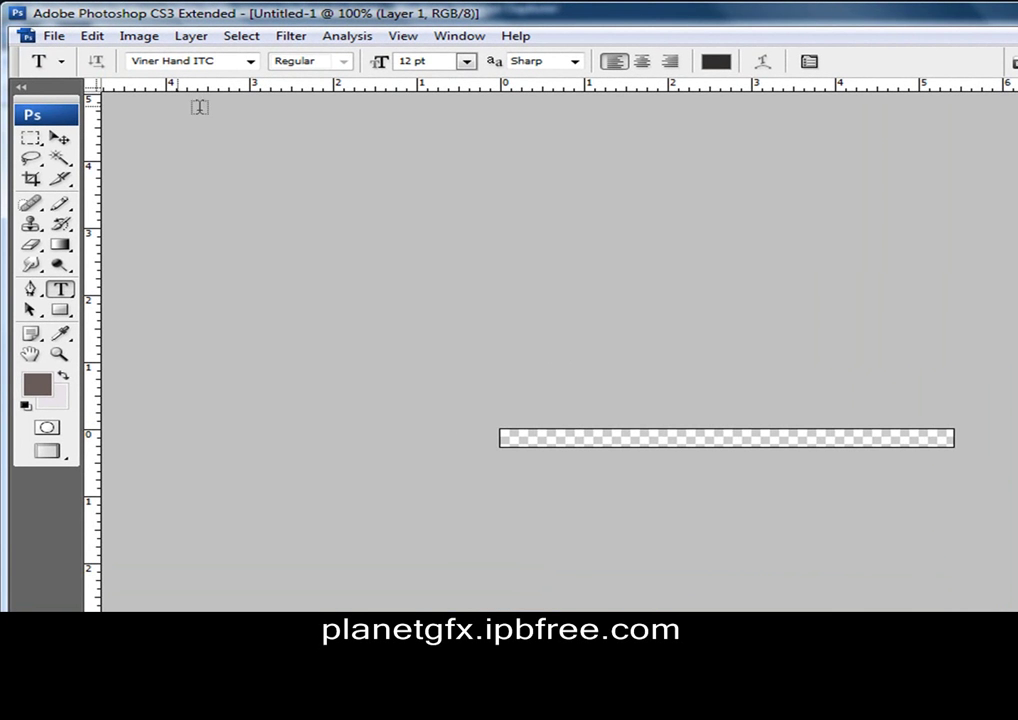
{"action": "left_click", "coordinate": [91, 37]}
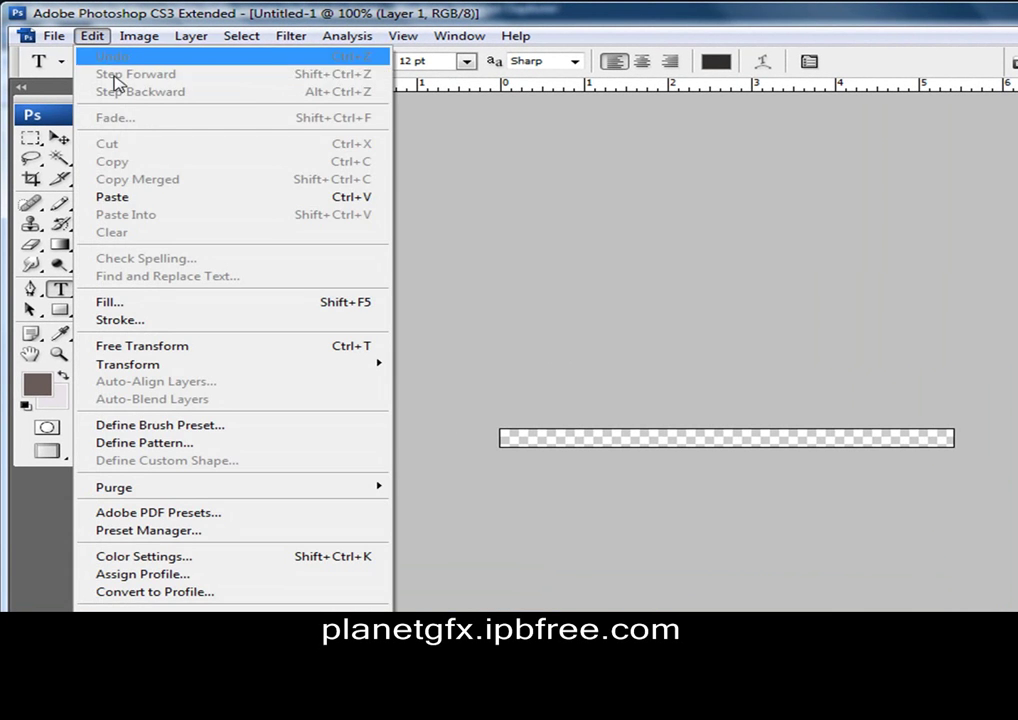
{"action": "left_click", "coordinate": [140, 197]}
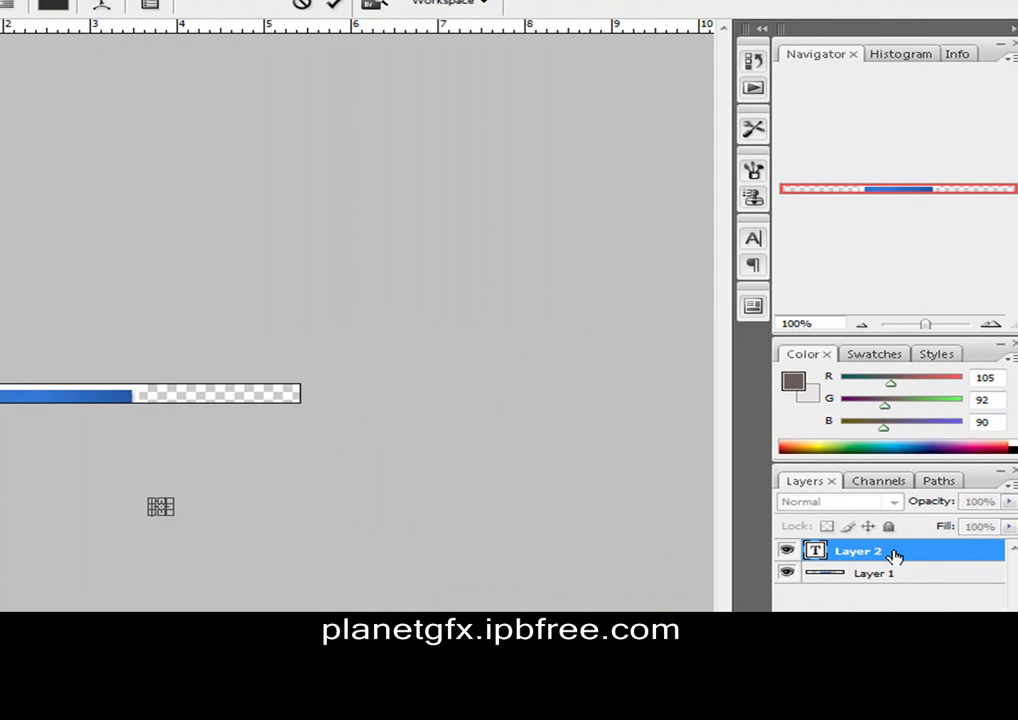
Step: Delete the empty text layer, Layer 2
{"action": "right_click", "coordinate": [841, 550]}
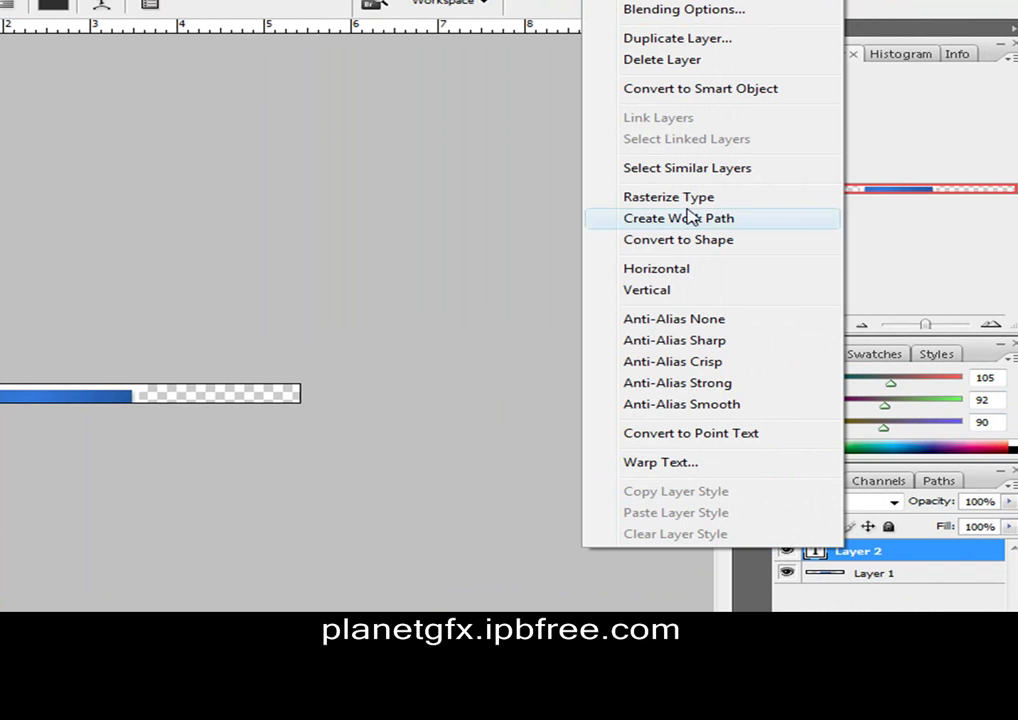
{"action": "left_click", "coordinate": [660, 60]}
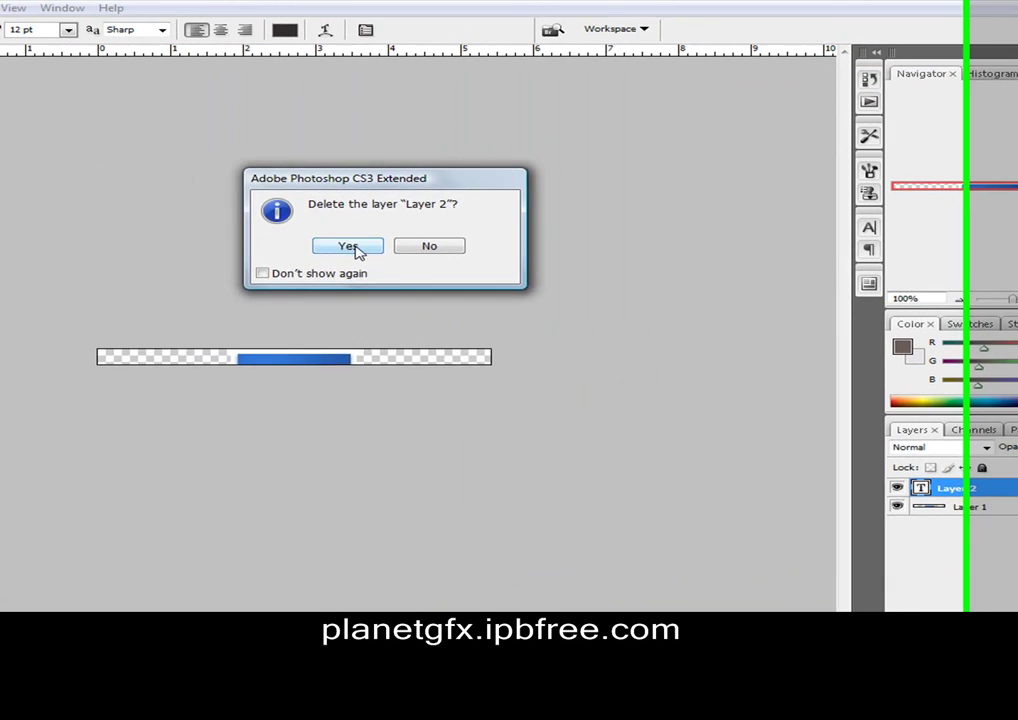
{"action": "left_click", "coordinate": [355, 248]}
Step: Move the Ps logo to the left end of the canvas and scale it to about 48.6% width and 41.6% height with Free Transform
{"action": "key", "text": "v"}
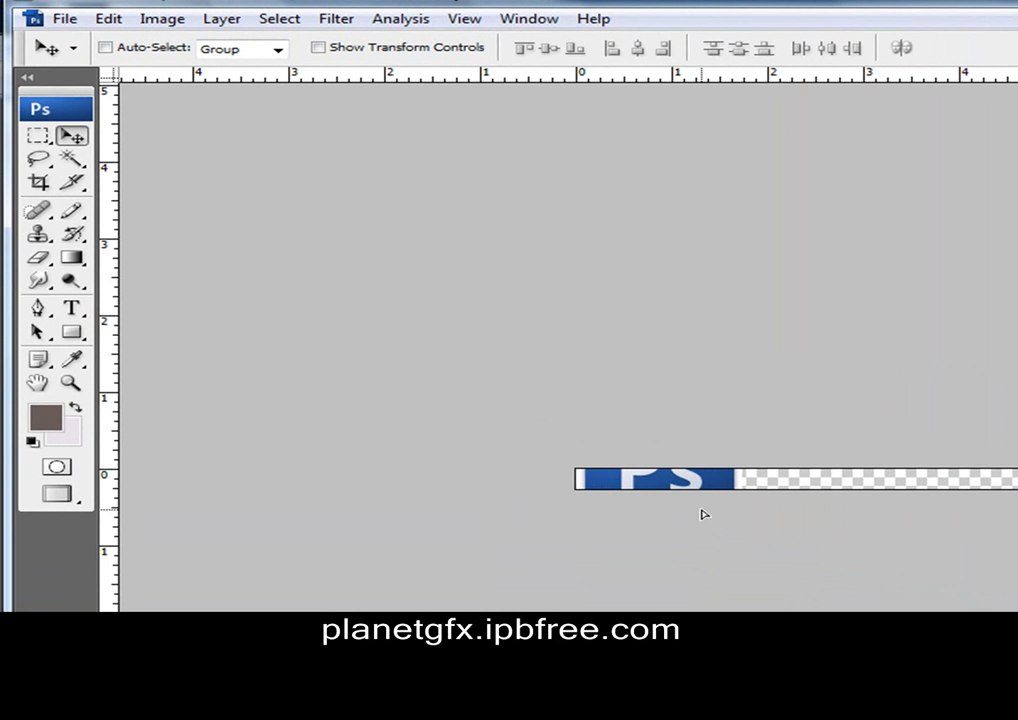
{"action": "key", "text": "ctrl+t"}
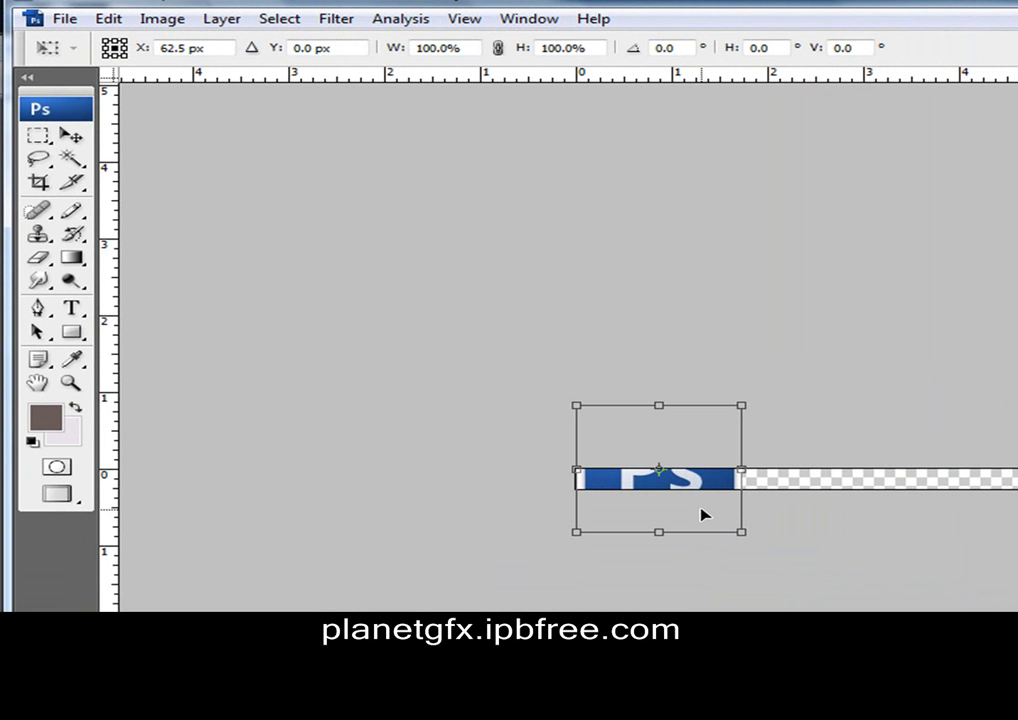
{"action": "left_click_drag", "start_coordinate": [568, 404], "coordinate": [645, 465]}
{"action": "left_click_drag", "start_coordinate": [701, 544], "coordinate": [604, 482]}
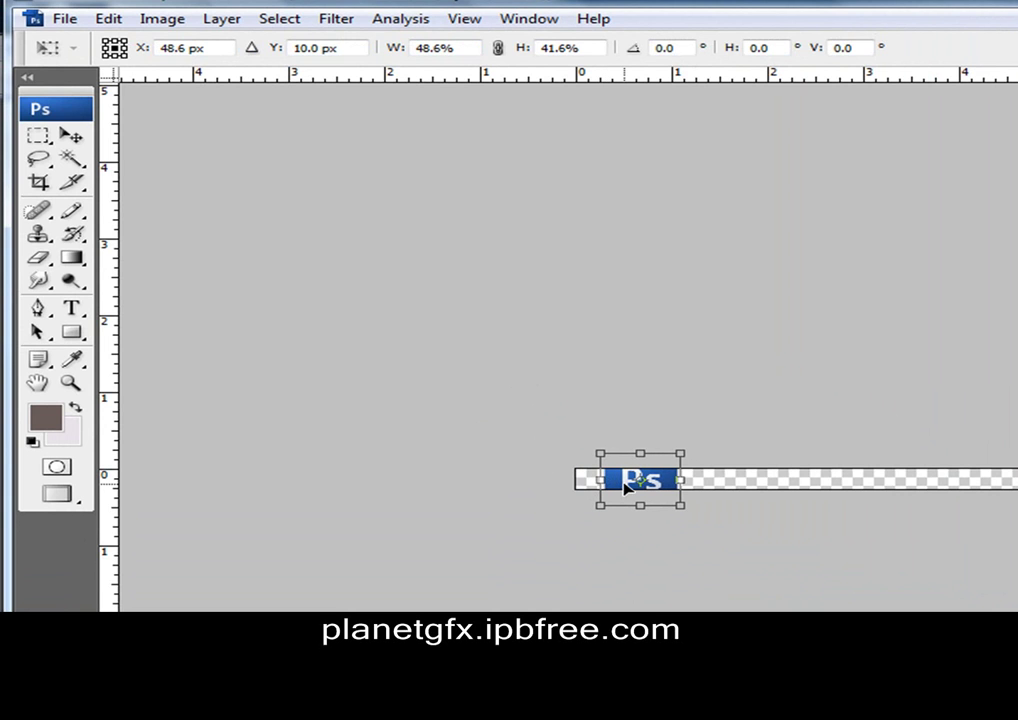
{"action": "key", "text": "Return"}
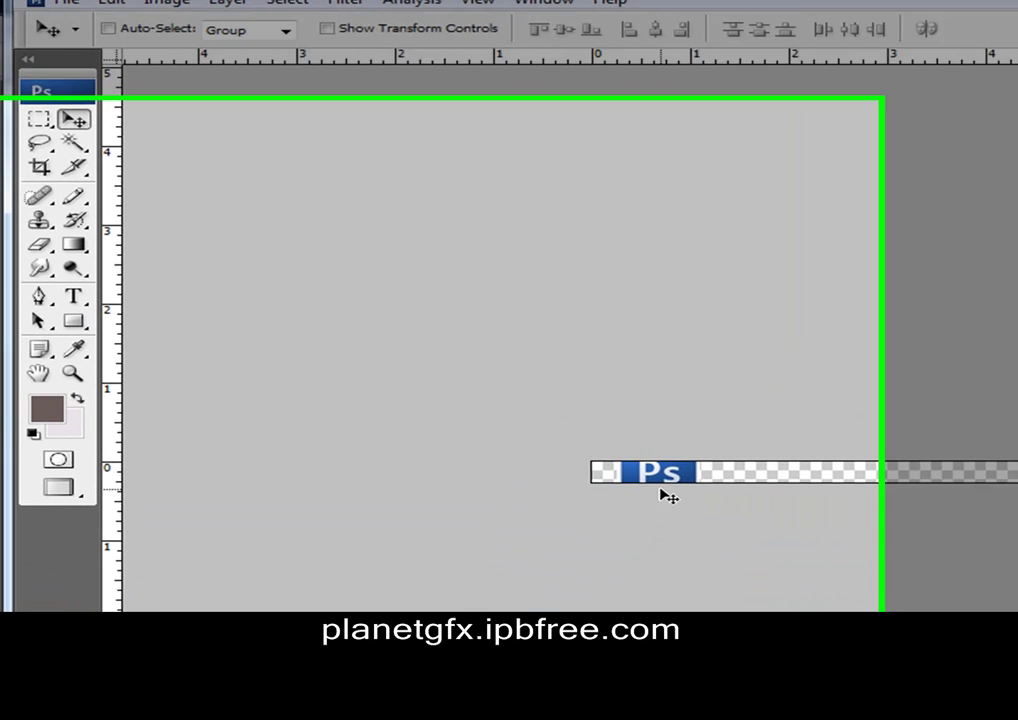
Step: Sample black and the logo's blue with the Eyedropper, setting black as the foreground and blue as the background colour
{"action": "left_click", "coordinate": [73, 348]}
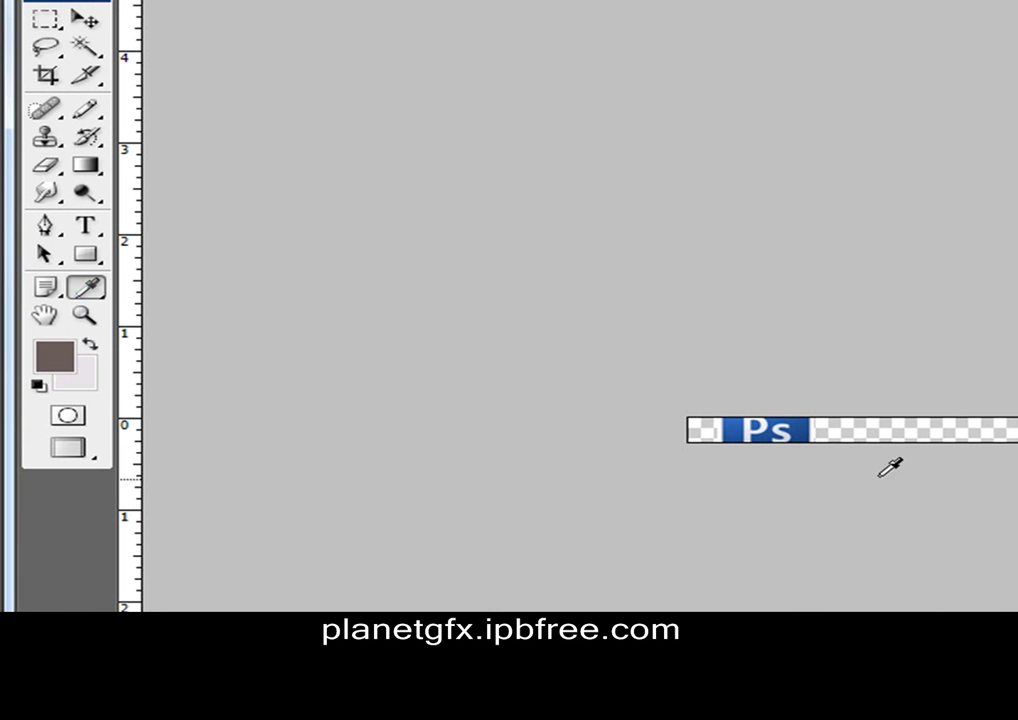
{"action": "left_click", "coordinate": [805, 437]}
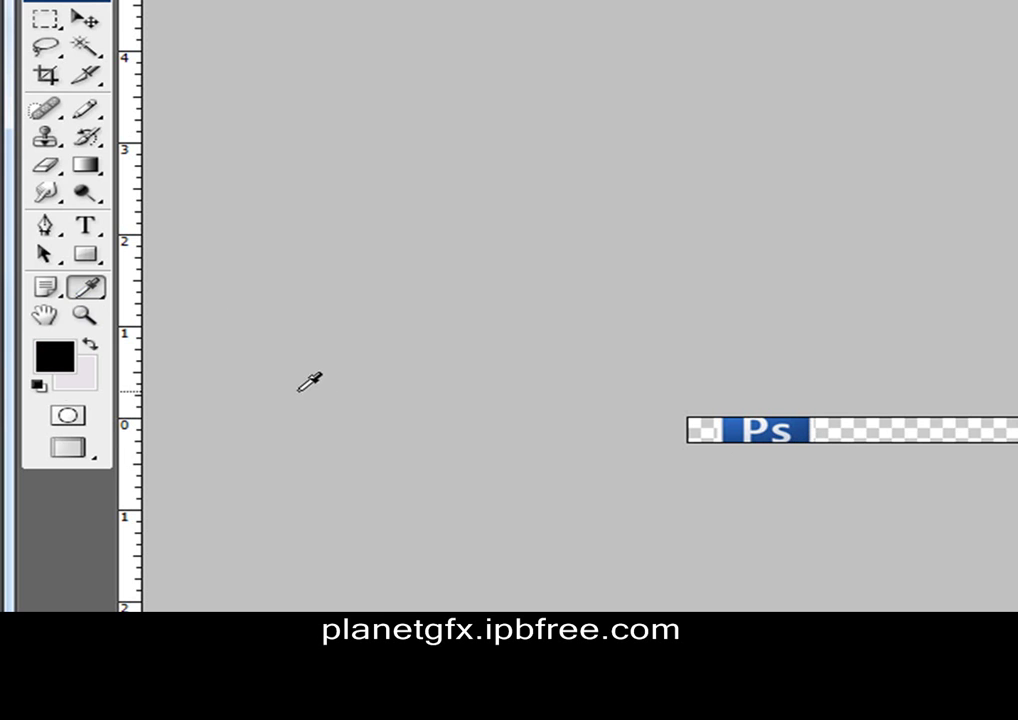
{"action": "left_click", "coordinate": [90, 344]}
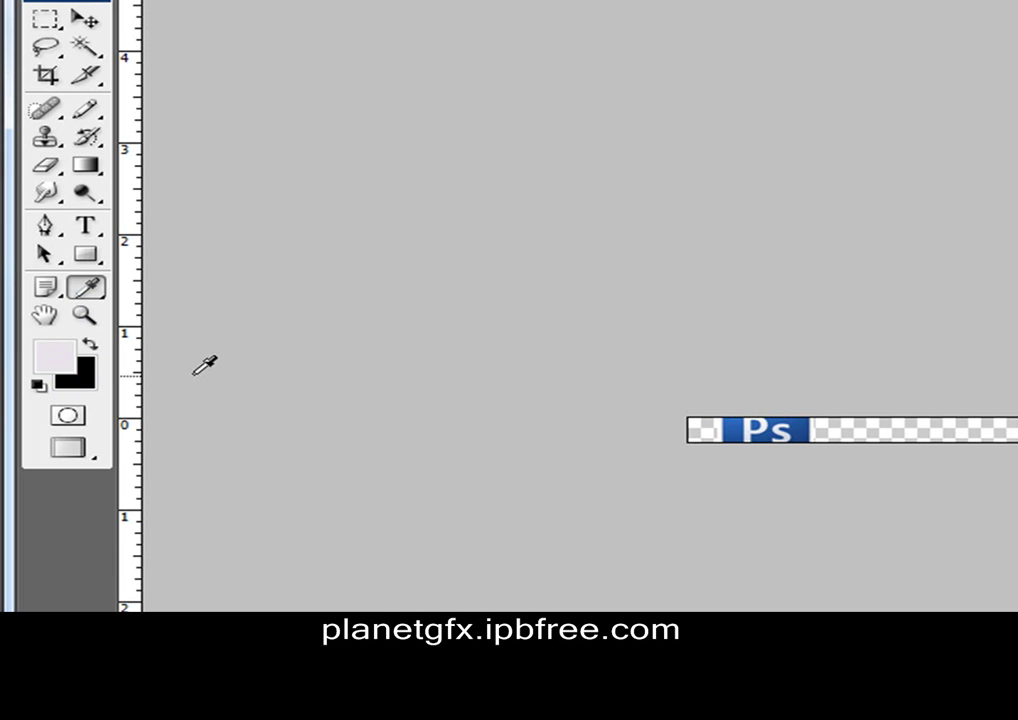
{"action": "left_click", "coordinate": [752, 424]}
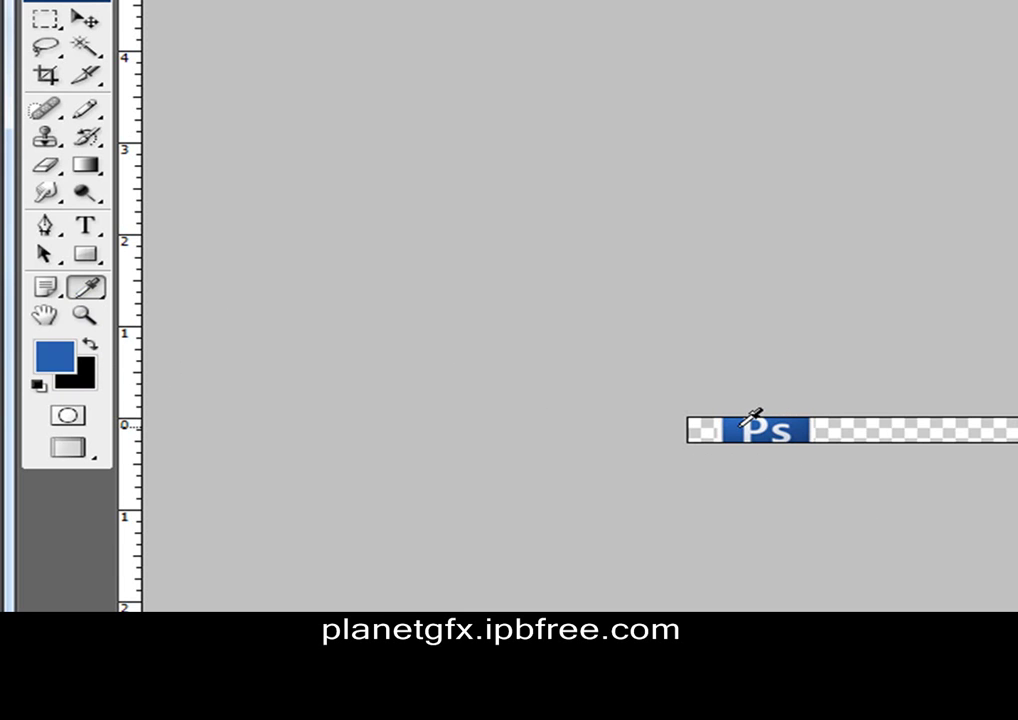
{"action": "left_click", "coordinate": [89, 344]}
Step: Fill a new layer with a black-to-blue radial gradient running from black at the canvas's right end to blue at its left end
{"action": "left_click", "coordinate": [54, 356]}
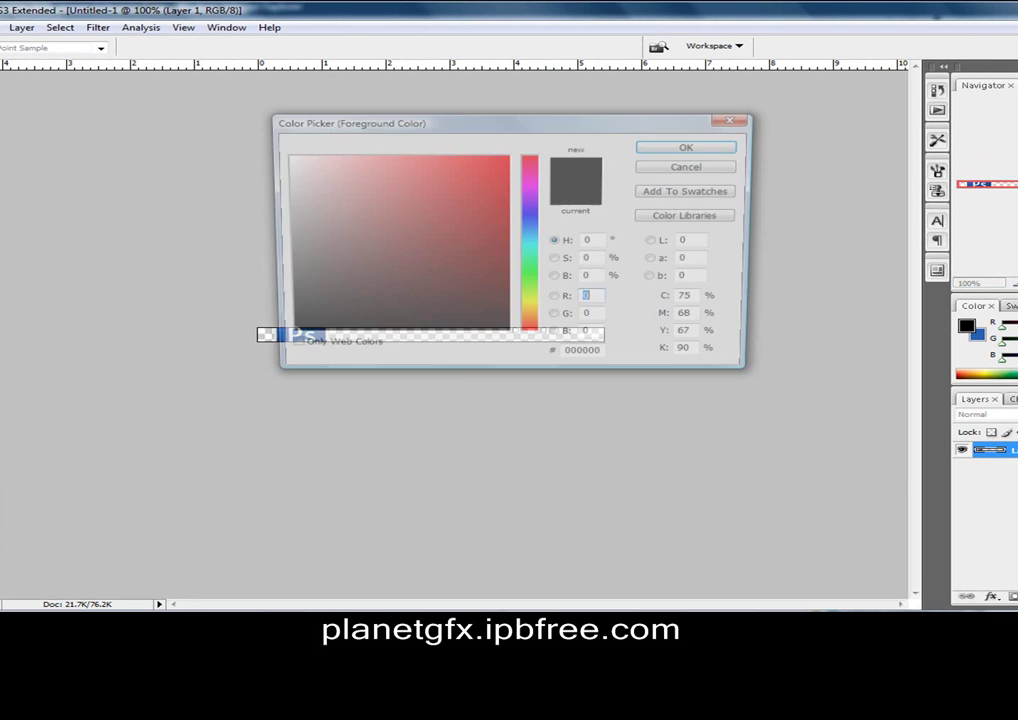
{"action": "left_click", "coordinate": [684, 164]}
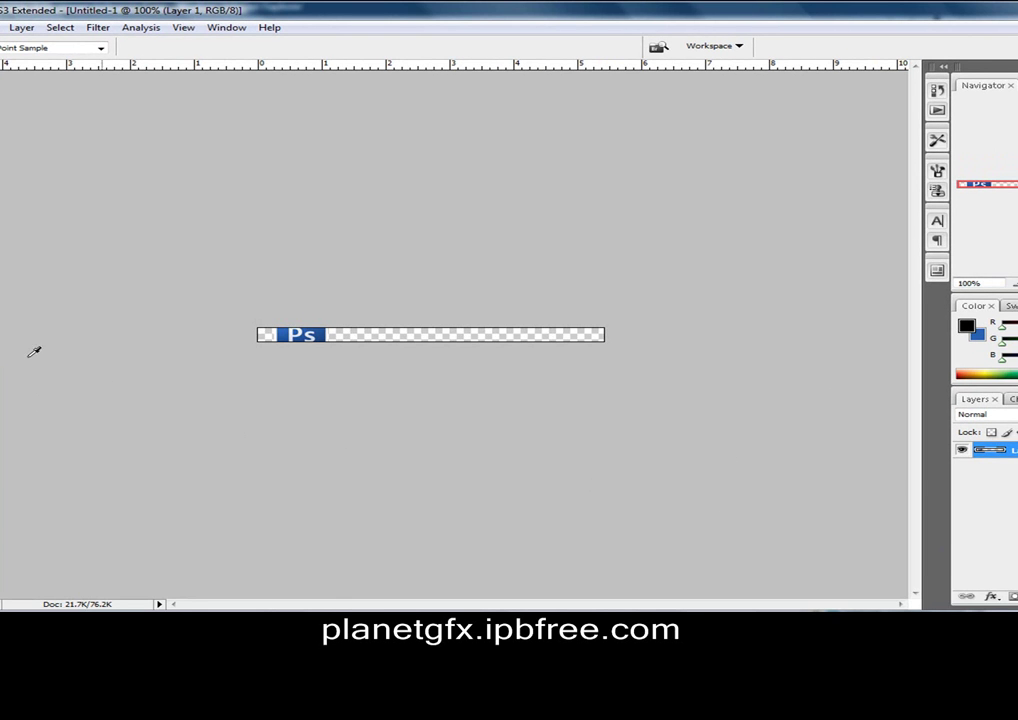
{"action": "left_click", "coordinate": [37, 209]}
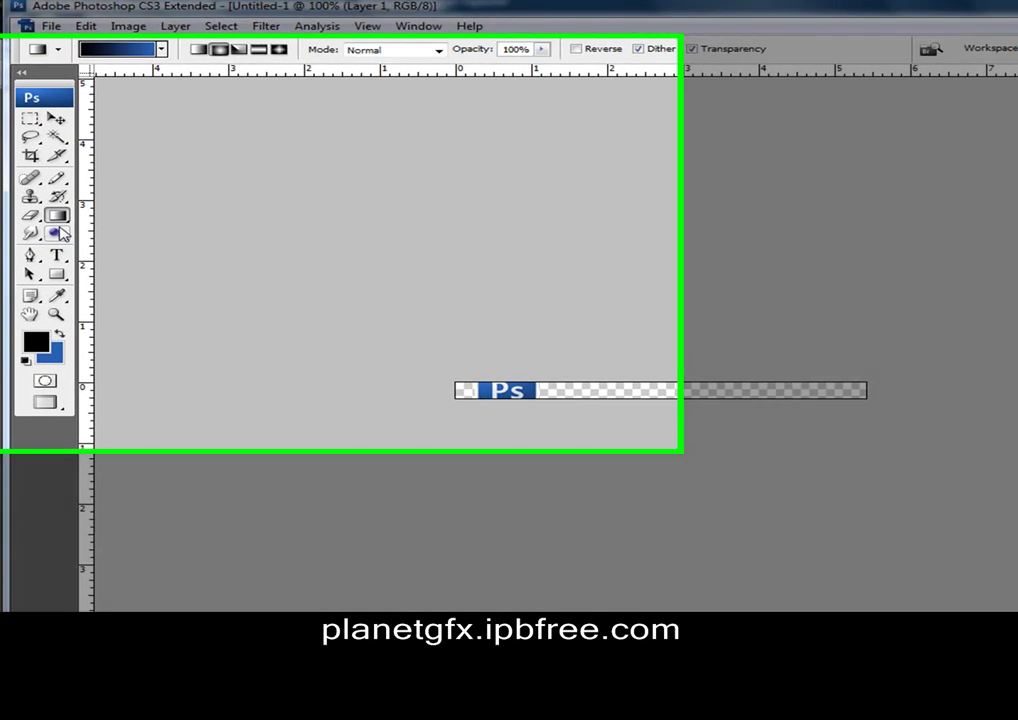
{"action": "right_click", "coordinate": [54, 215]}
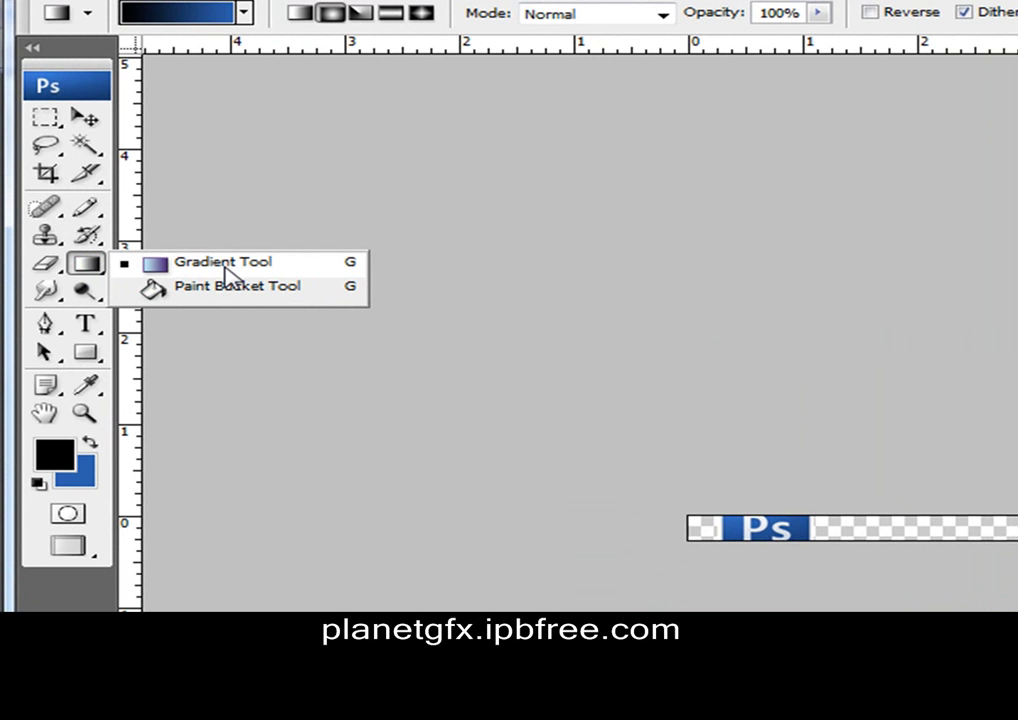
{"action": "left_click", "coordinate": [224, 268]}
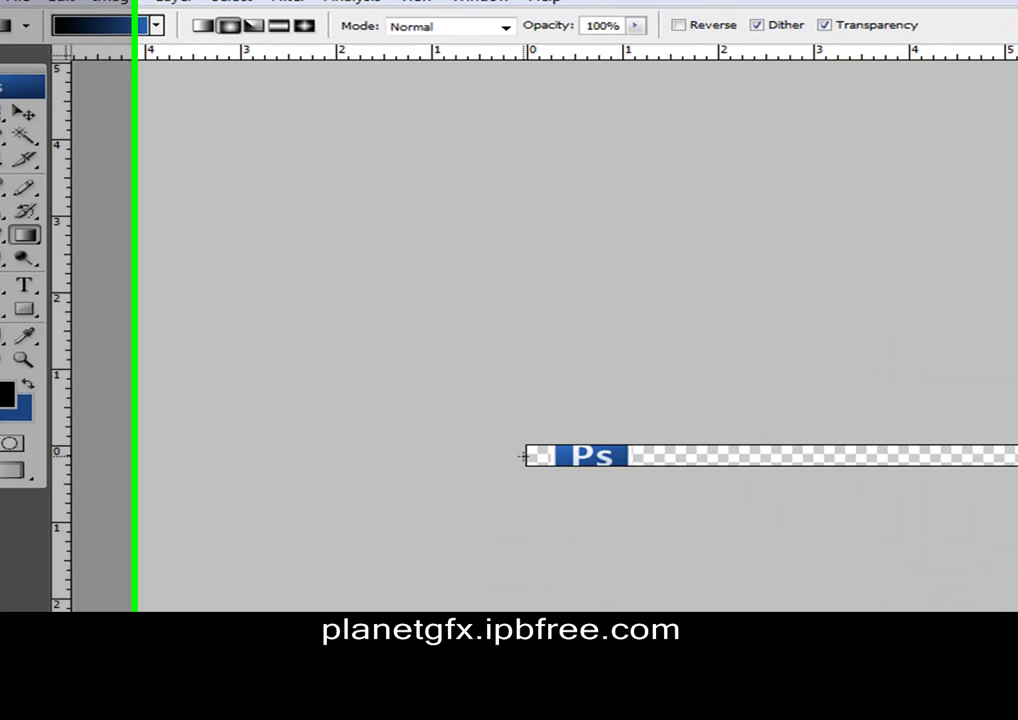
{"action": "key", "text": "ctrl+shift+alt+n"}
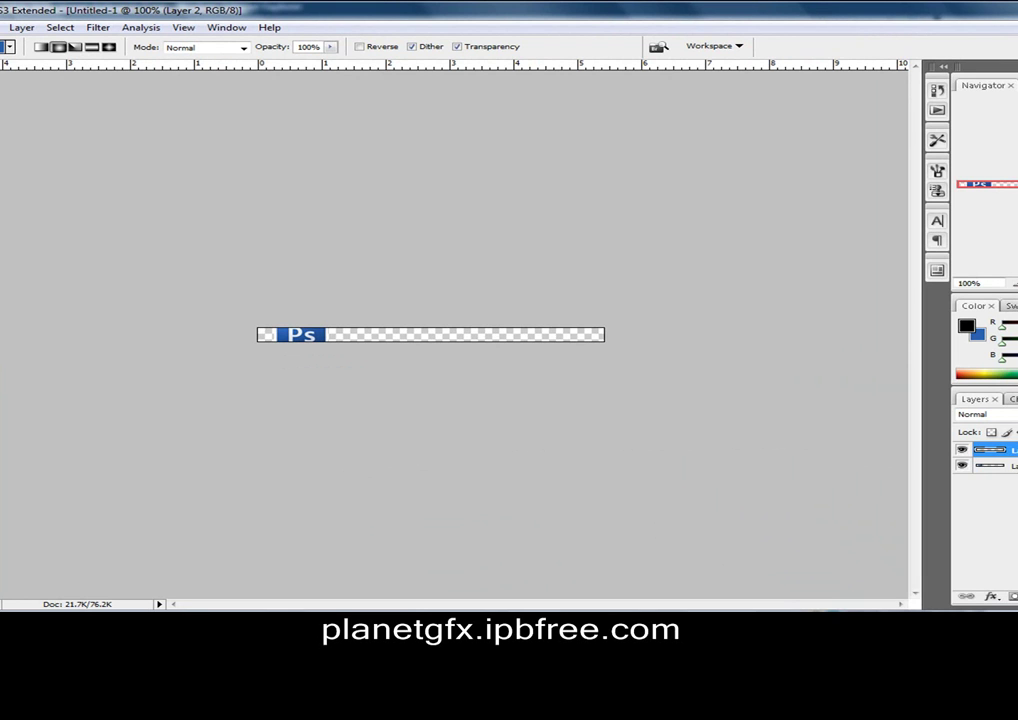
{"action": "left_click_drag", "start_coordinate": [258, 334], "coordinate": [695, 349]}
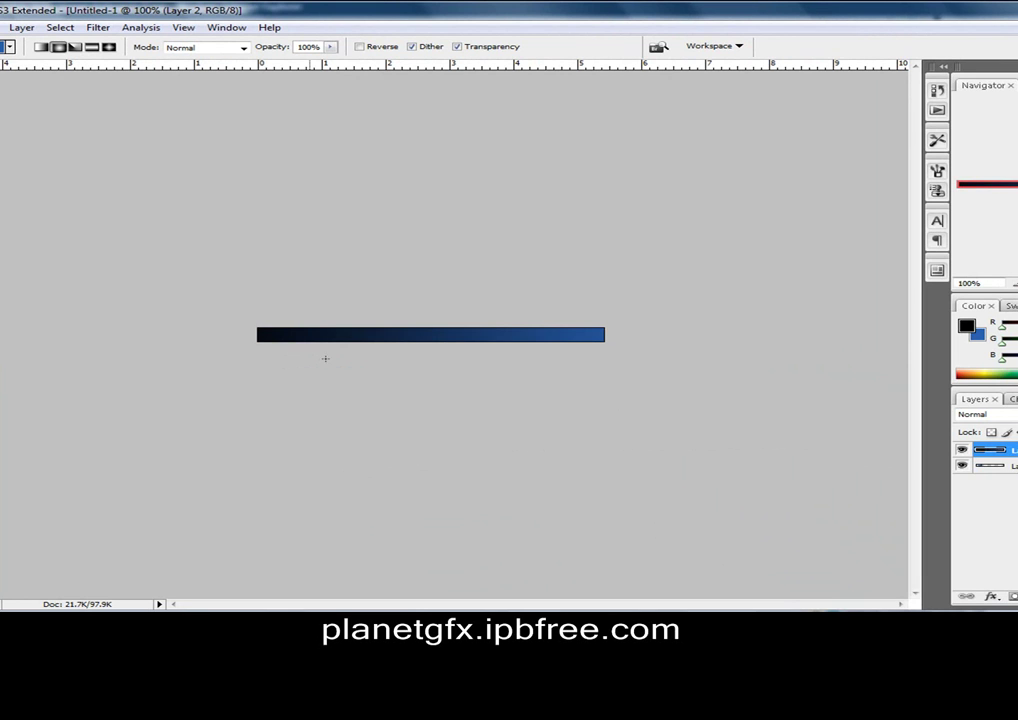
{"action": "left_click_drag", "start_coordinate": [602, 335], "coordinate": [270, 349]}
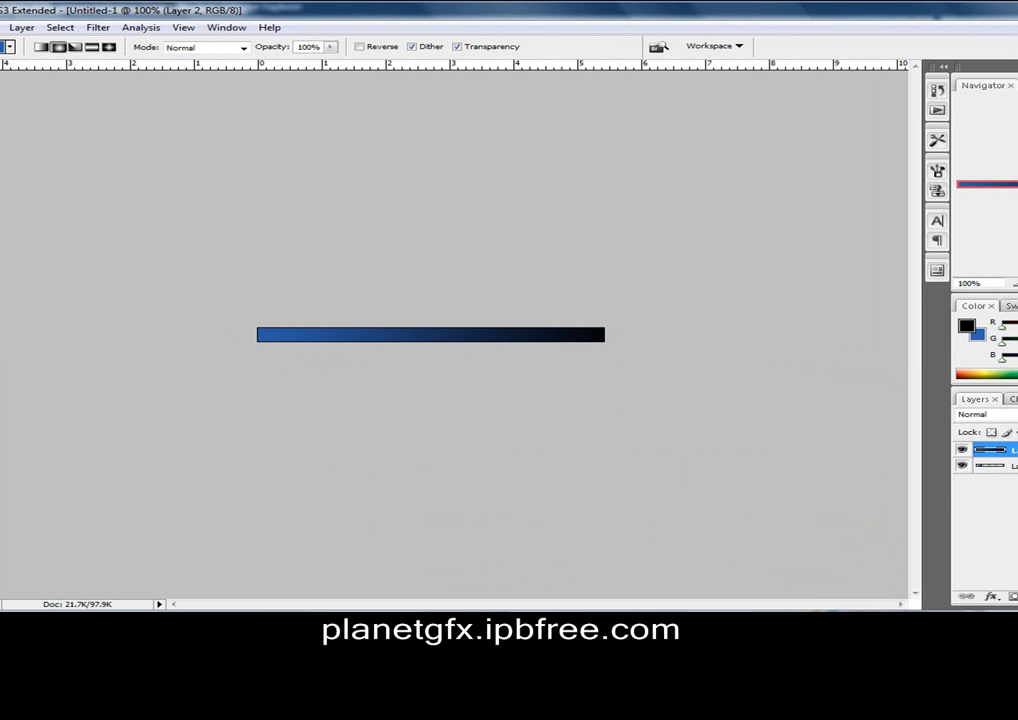
Step: Place the gradient layer beneath the Ps logo layer and make the logo layer active
{"action": "left_click_drag", "start_coordinate": [1008, 449], "coordinate": [1008, 478]}
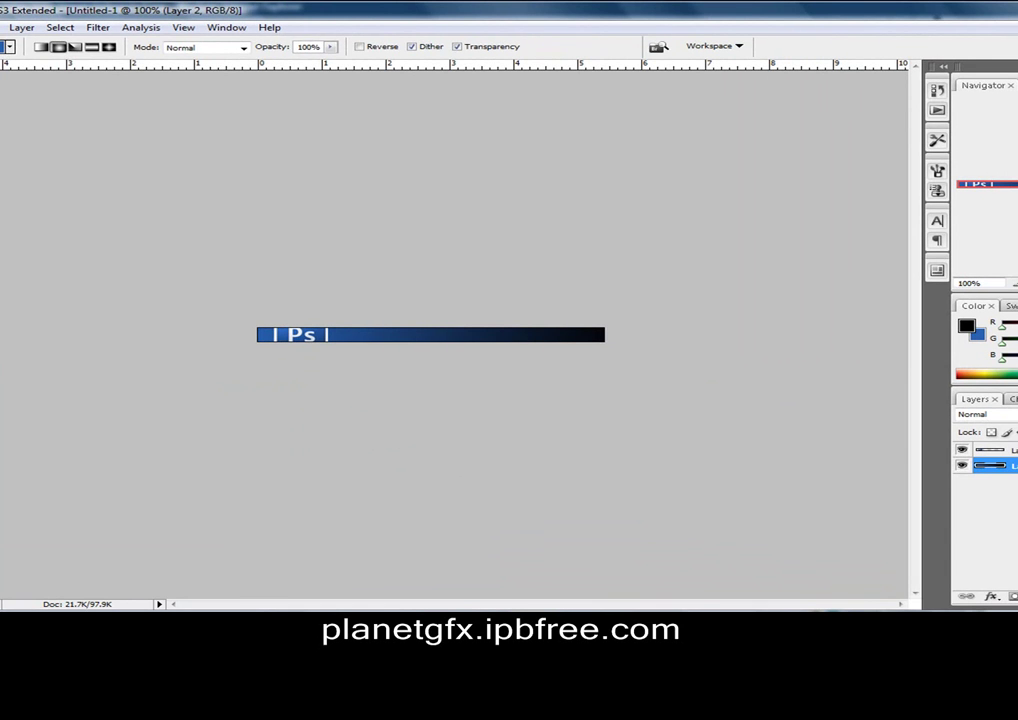
{"action": "key", "text": "v"}
{"action": "left_click", "coordinate": [1008, 450]}
Step: Create a new 125 x 120 pixel document with a white background and paste the full-size Ps logo into it
{"action": "left_click", "coordinate": [50, 31]}
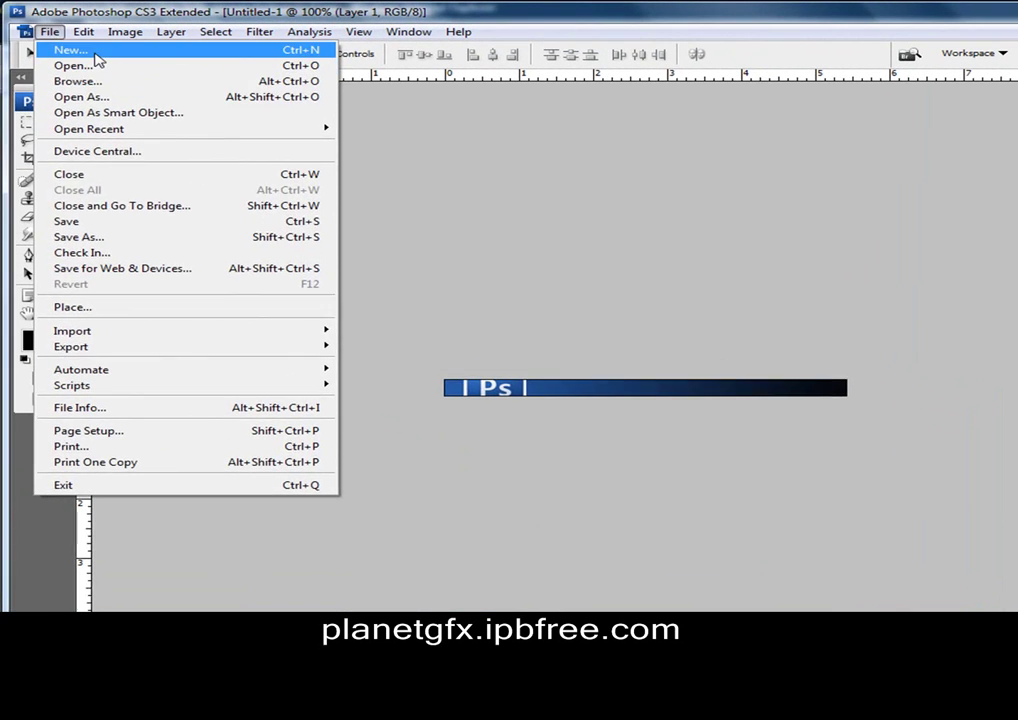
{"action": "left_click", "coordinate": [95, 52]}
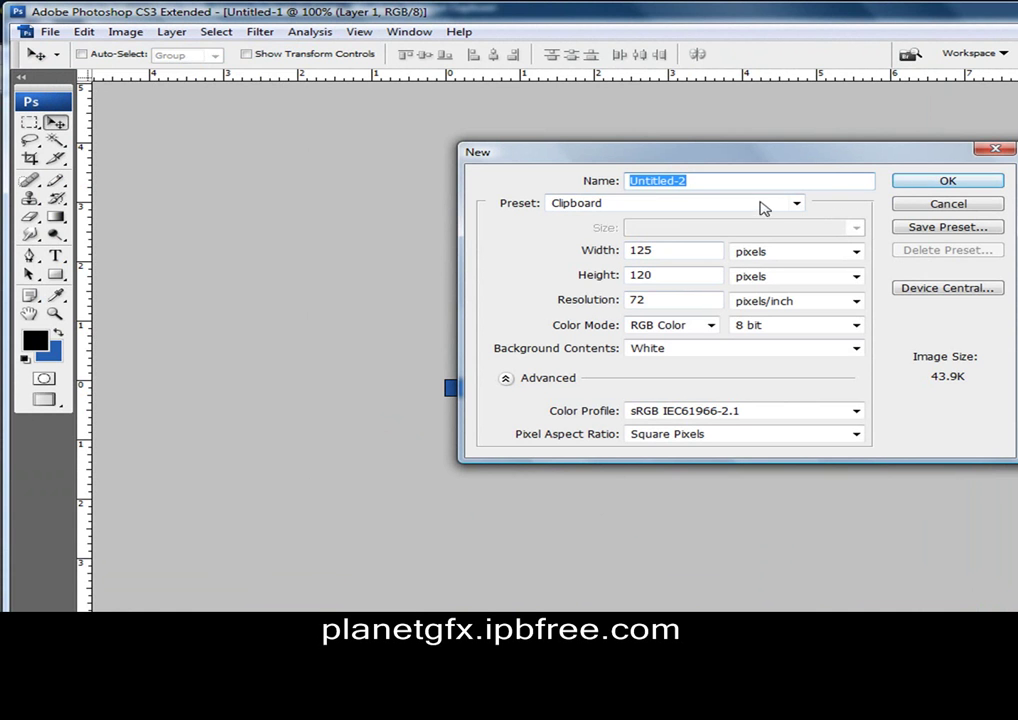
{"action": "left_click", "coordinate": [915, 182]}
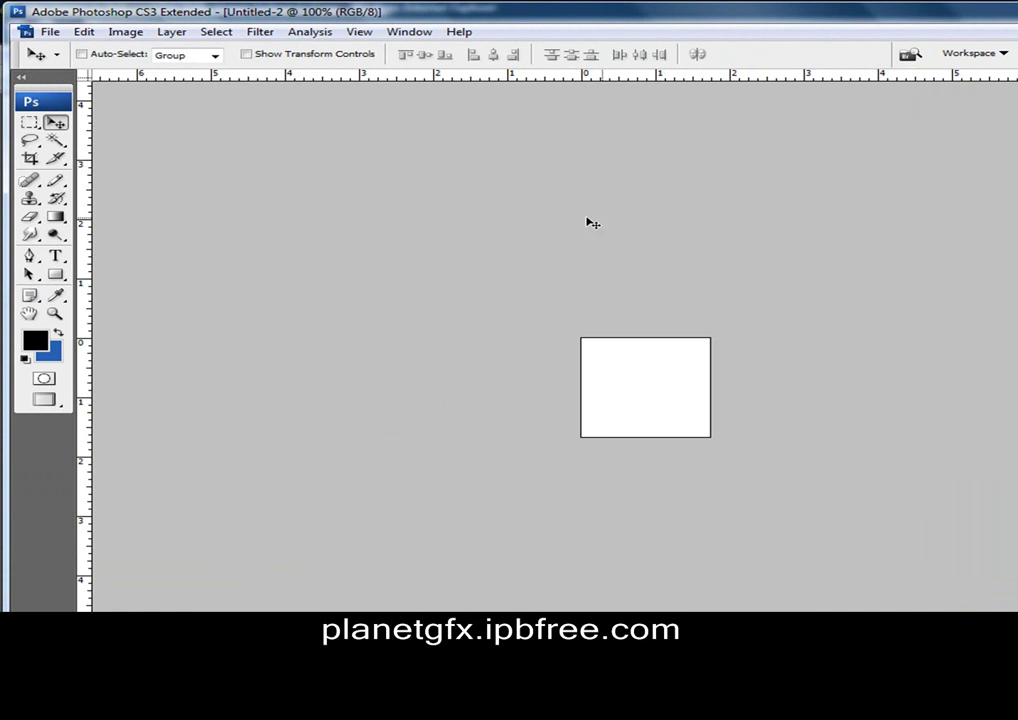
{"action": "left_click", "coordinate": [84, 31]}
{"action": "left_click", "coordinate": [109, 170]}
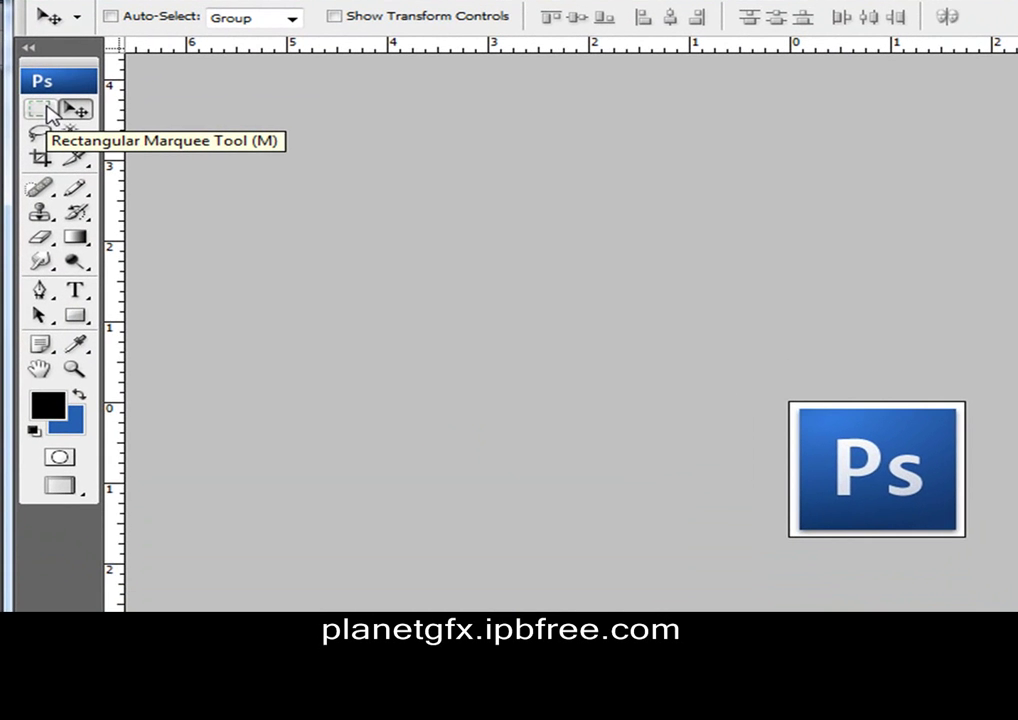
Step: Select the border strips around the Ps logo with the Rectangular Marquee and erase them edge by edge
{"action": "left_click", "coordinate": [46, 110]}
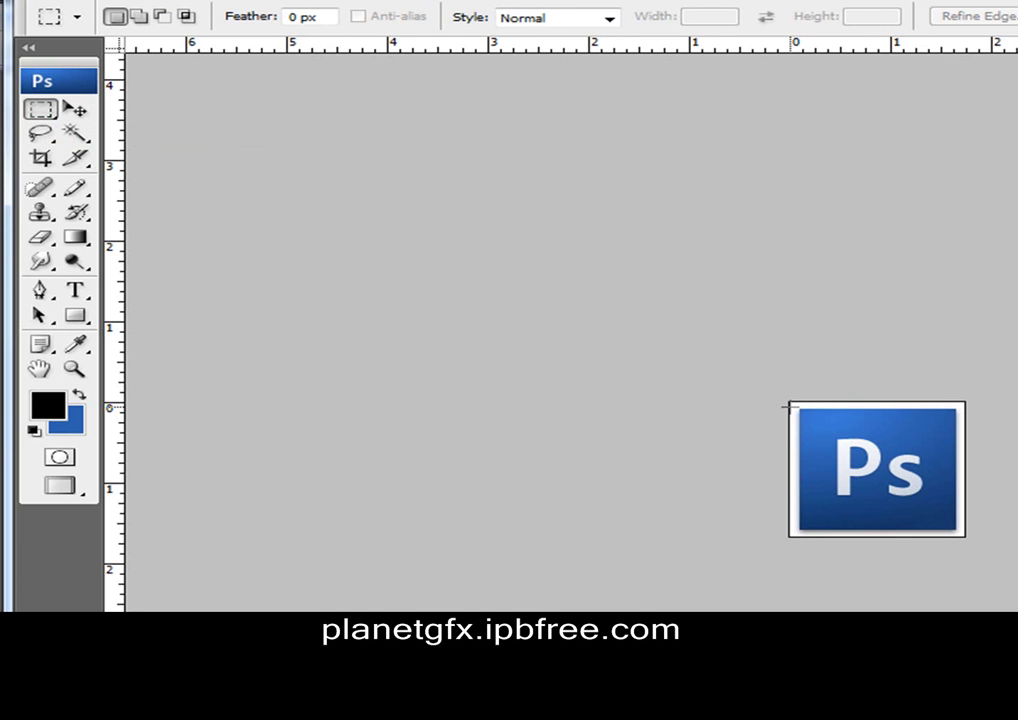
{"action": "left_click_drag", "start_coordinate": [802, 425], "coordinate": [799, 537]}
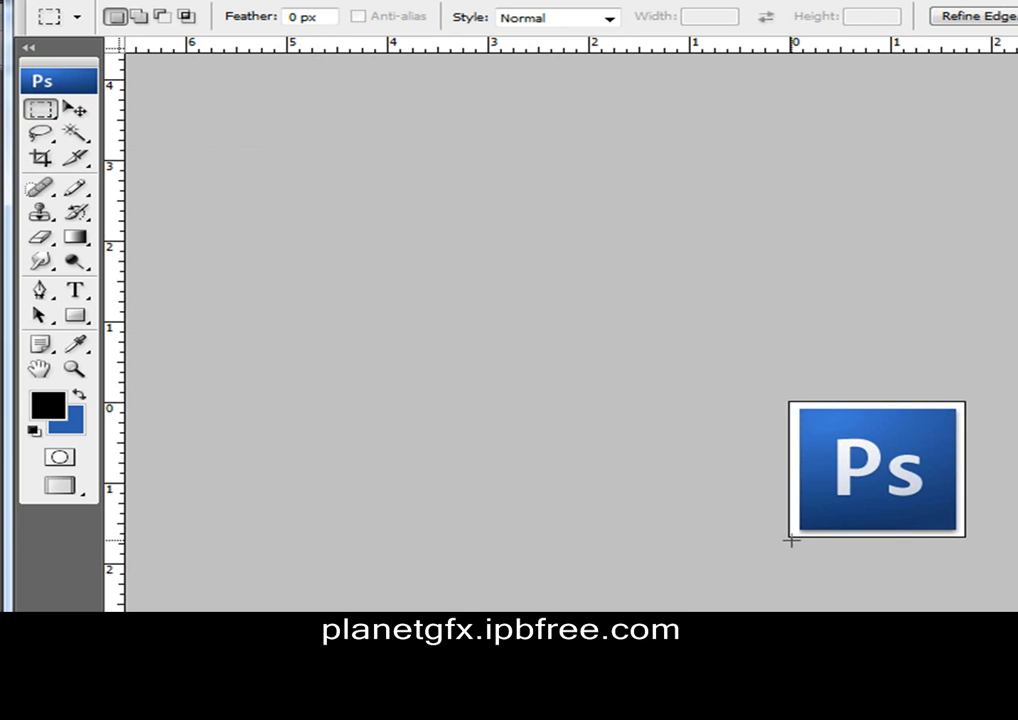
{"action": "left_click_drag", "start_coordinate": [866, 531], "coordinate": [965, 536]}
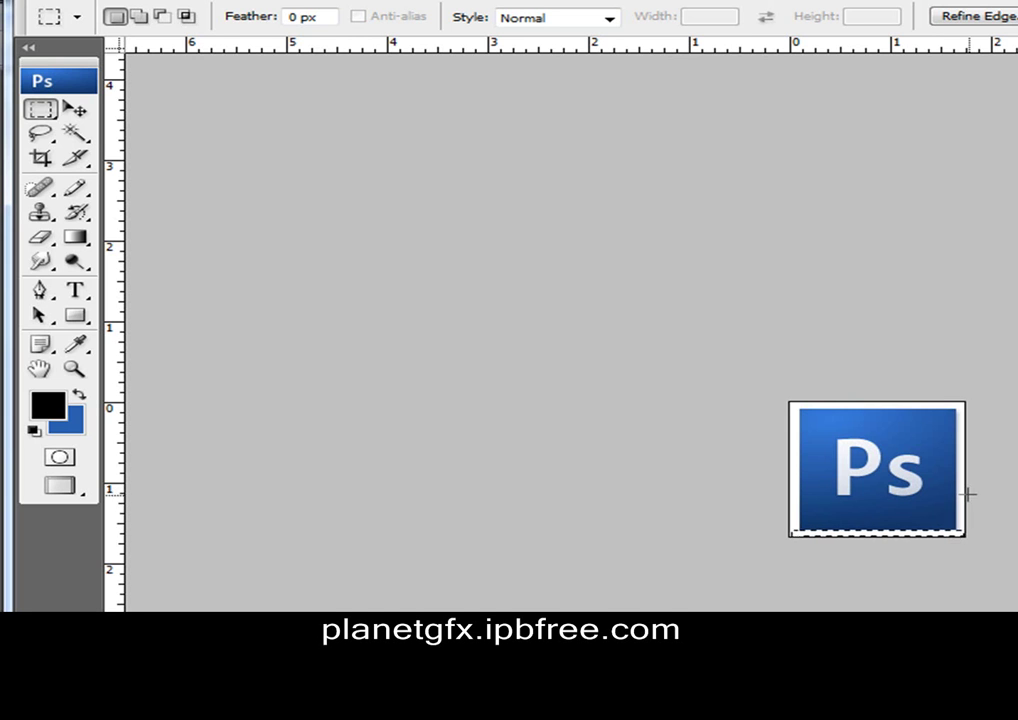
{"action": "left_click", "coordinate": [968, 535]}
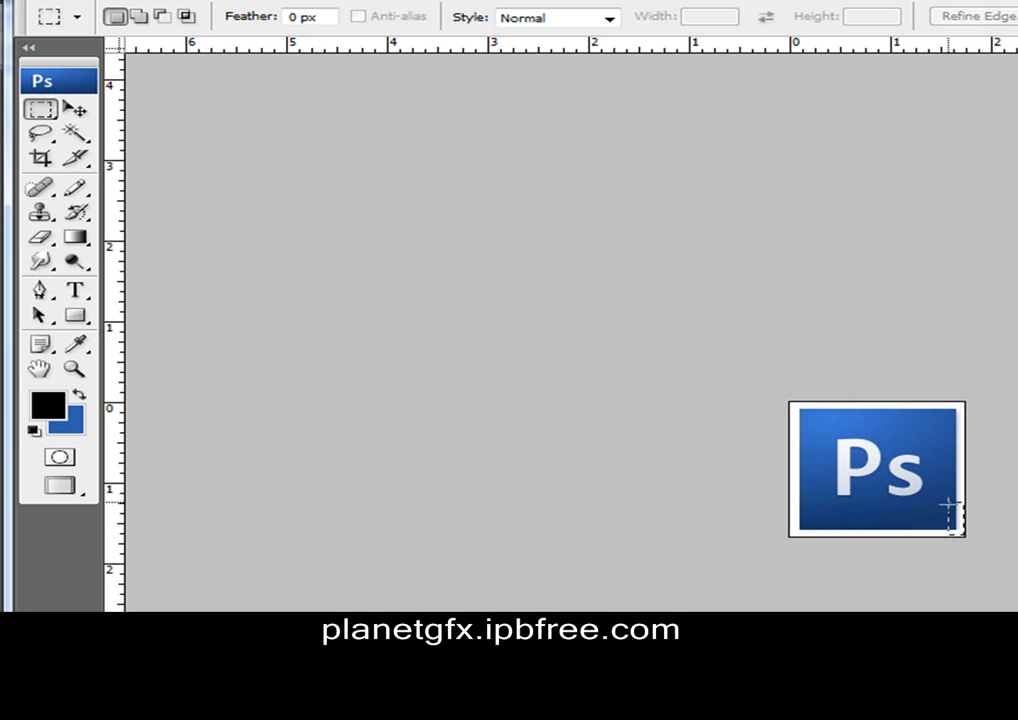
{"action": "left_click_drag", "start_coordinate": [963, 488], "coordinate": [955, 403]}
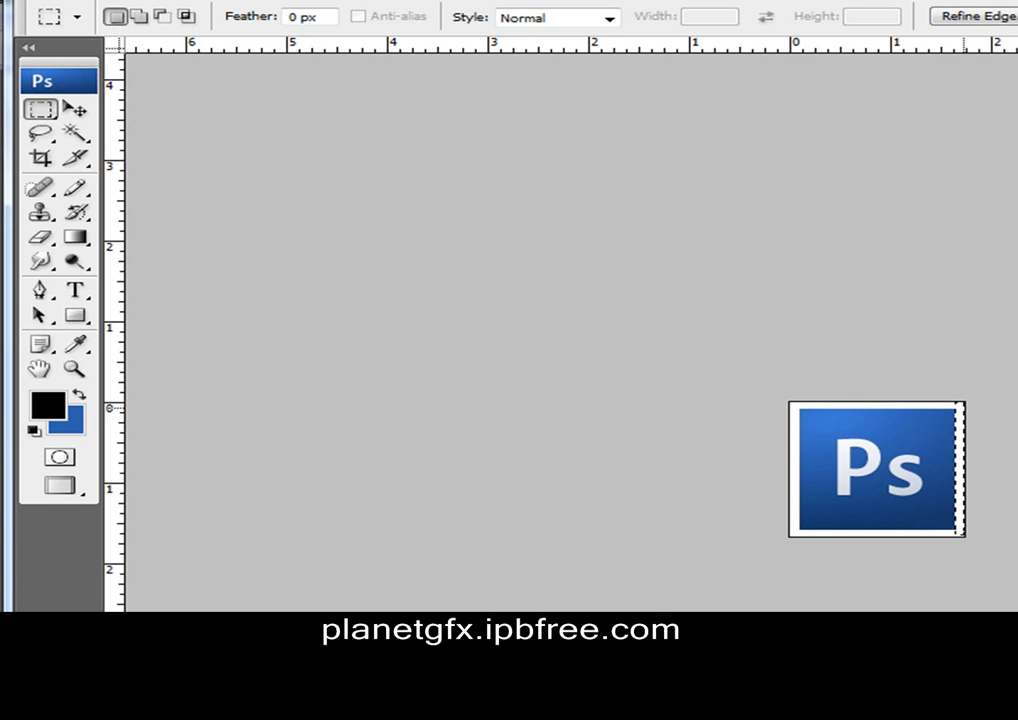
{"action": "left_click_drag", "start_coordinate": [923, 409], "coordinate": [842, 406]}
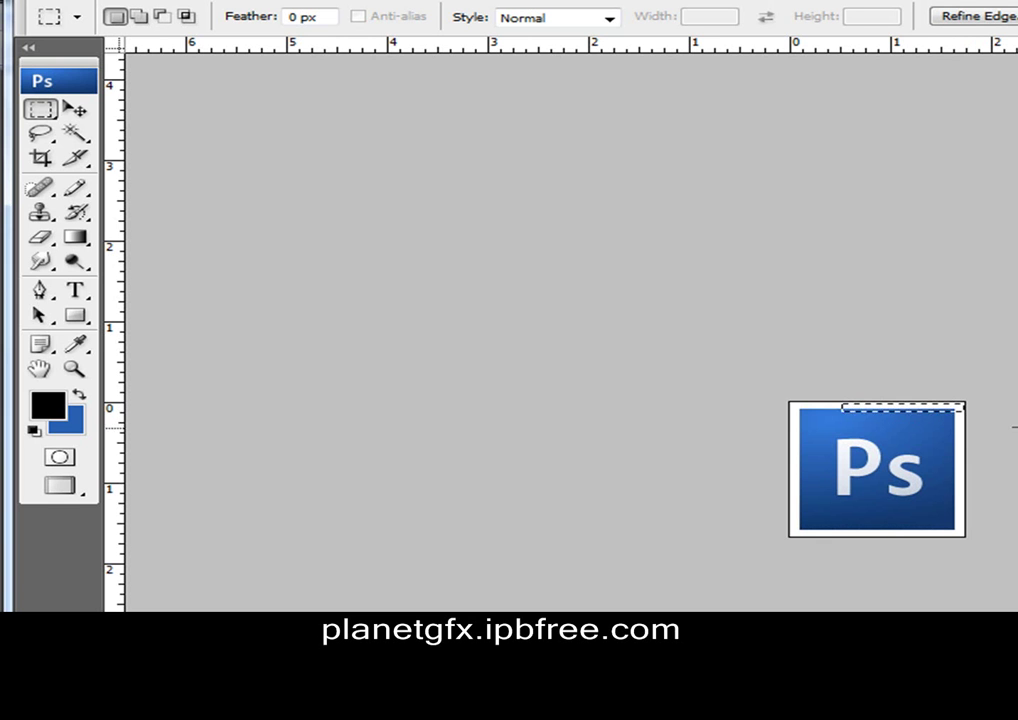
{"action": "left_click", "coordinate": [904, 420]}
{"action": "left_click_drag", "start_coordinate": [963, 409], "coordinate": [785, 407]}
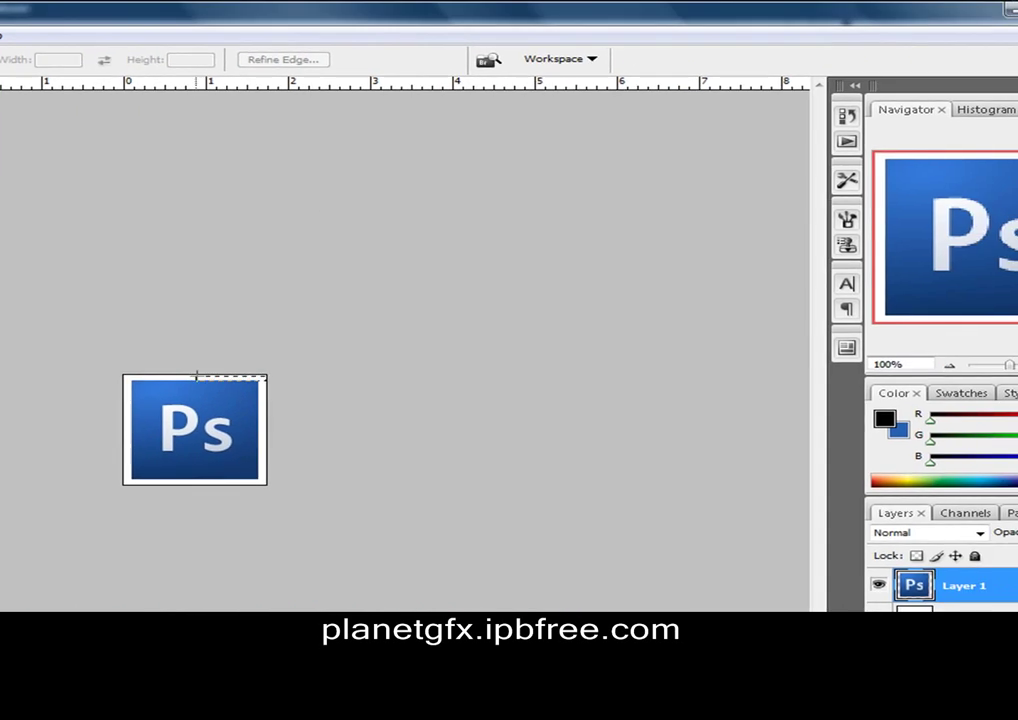
{"action": "left_click_drag", "start_coordinate": [117, 379], "coordinate": [117, 374]}
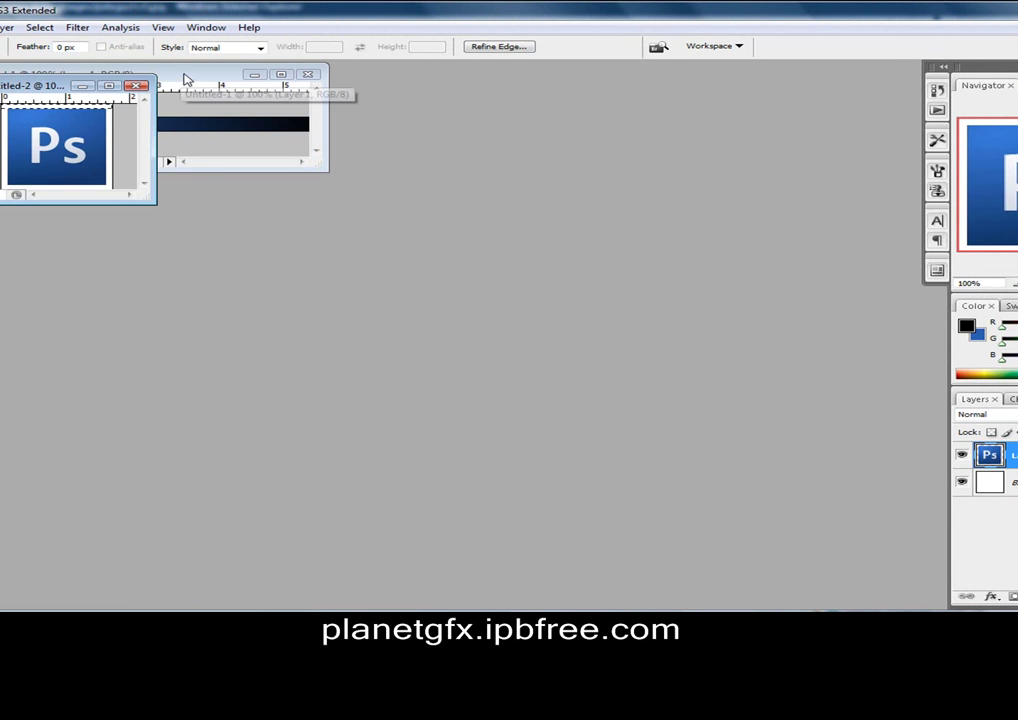
Step: Set the userbar window, Untitled-1, beside the logo document and delete its old Ps logo layer, Layer 1
{"action": "left_click", "coordinate": [186, 79]}
{"action": "left_click_drag", "start_coordinate": [297, 87], "coordinate": [532, 149]}
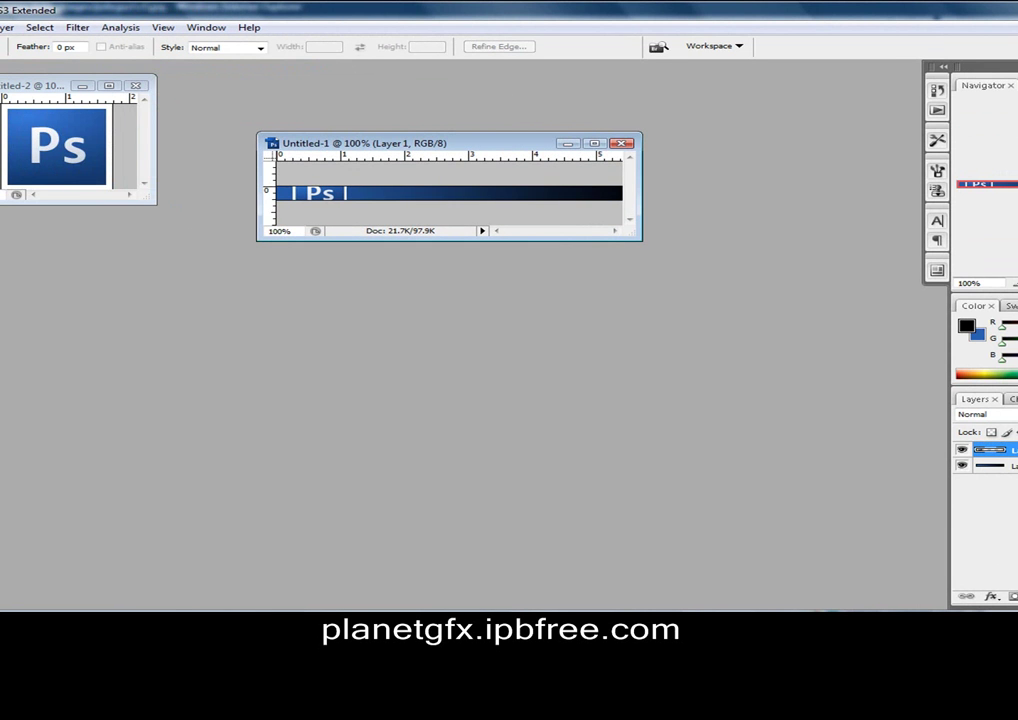
{"action": "right_click", "coordinate": [990, 449]}
{"action": "left_click", "coordinate": [902, 180]}
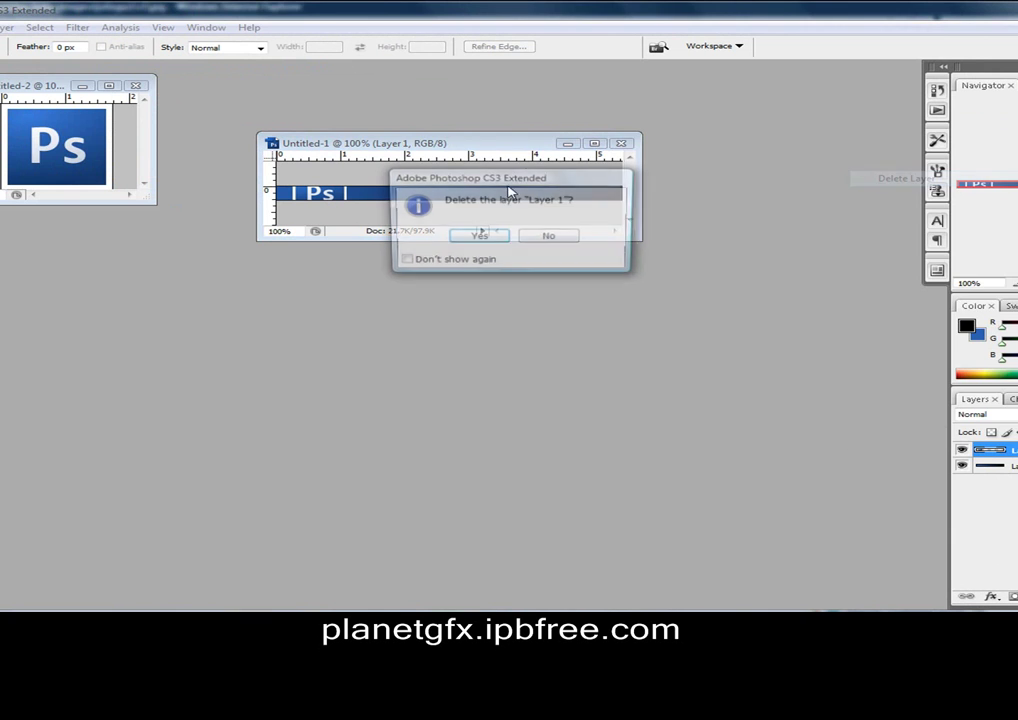
{"action": "left_click", "coordinate": [479, 239]}
Step: Clear the selection in the logo document, copy its Ps logo into the userbar with the Move tool, and maximize the userbar window
{"action": "left_click_drag", "start_coordinate": [42, 148], "coordinate": [113, 158]}
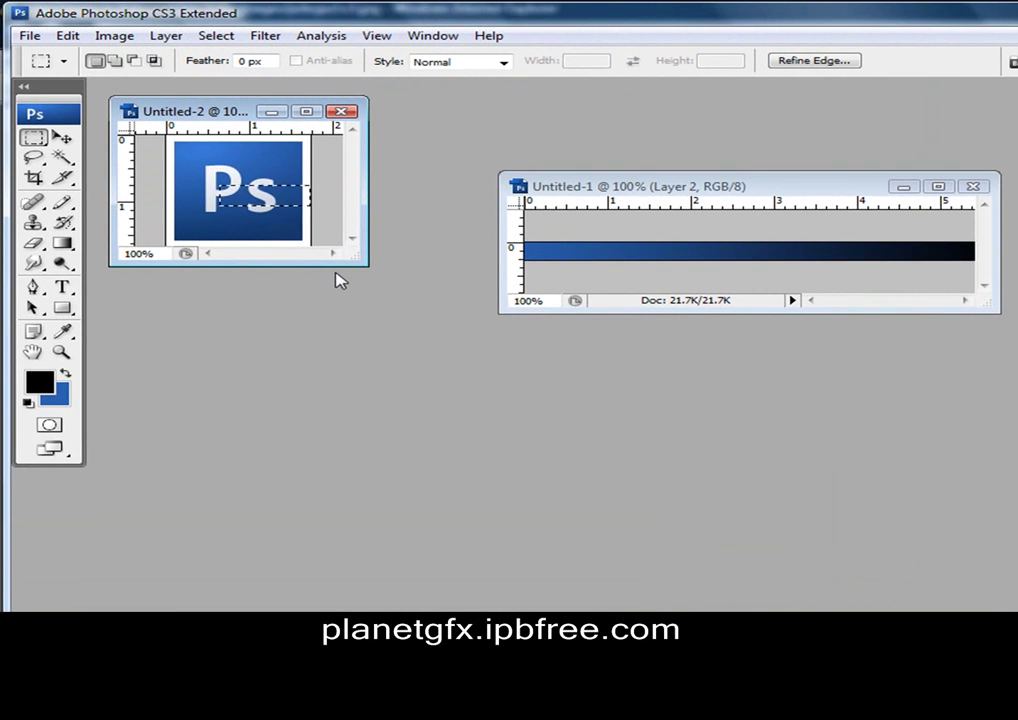
{"action": "key", "text": "ctrl+d"}
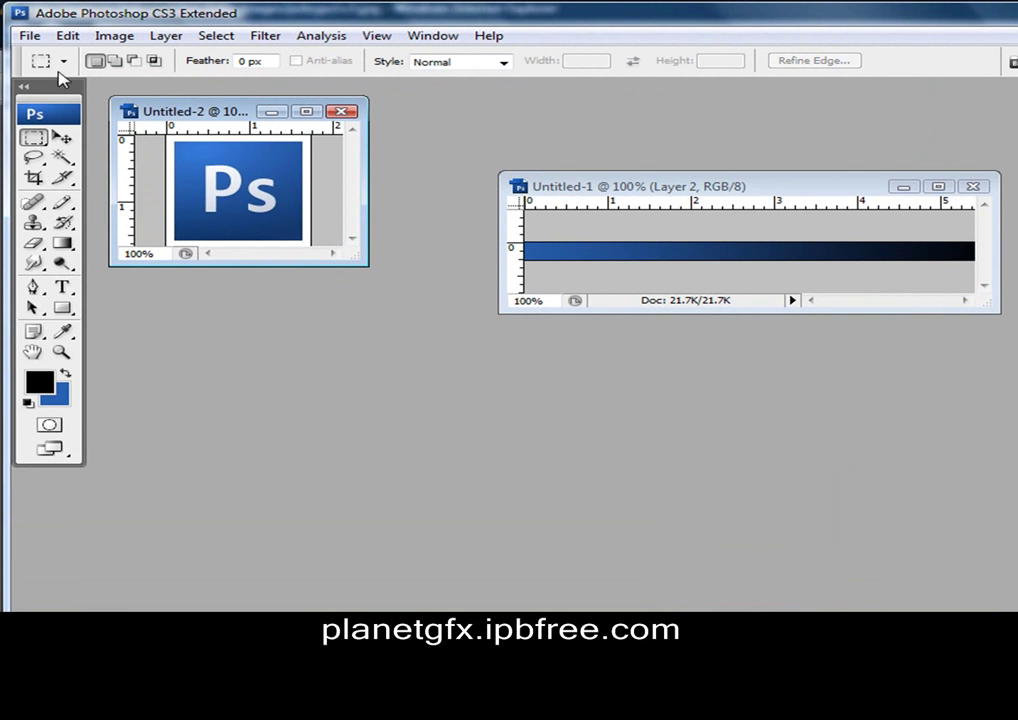
{"action": "left_click", "coordinate": [62, 137]}
{"action": "left_click_drag", "start_coordinate": [258, 198], "coordinate": [604, 275]}
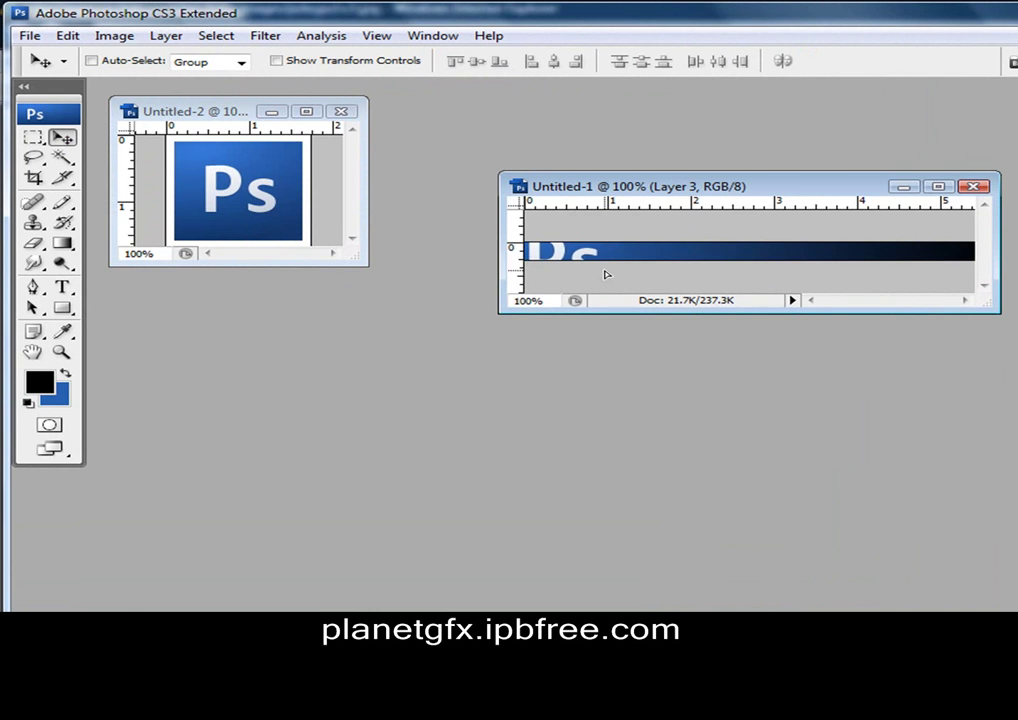
{"action": "left_click", "coordinate": [940, 187]}
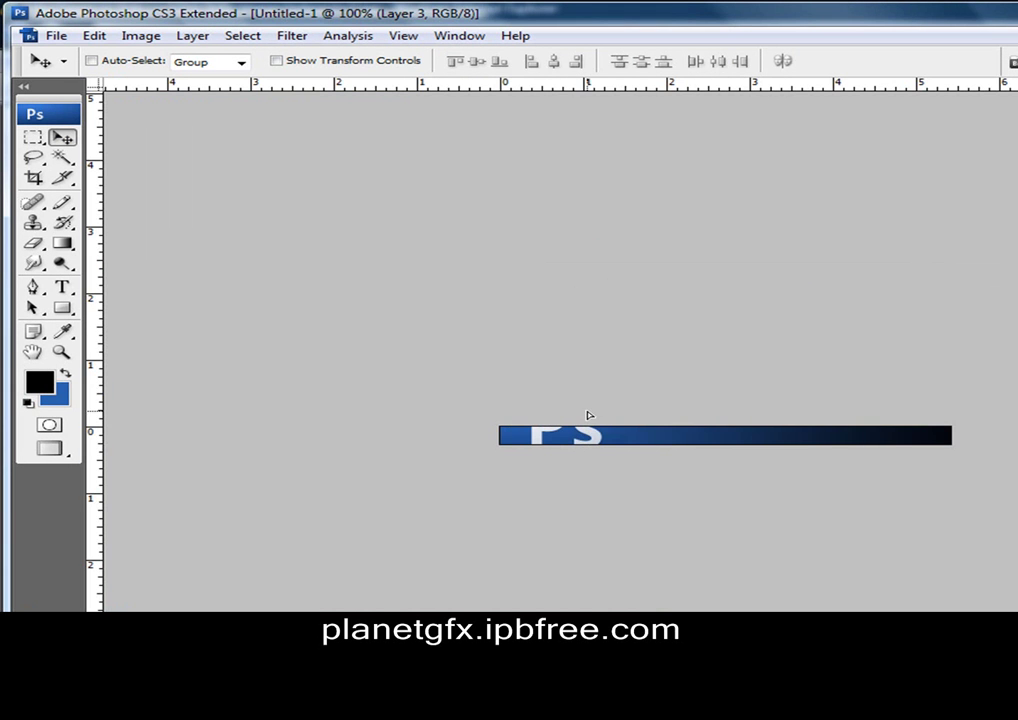
Step: Shrink the Ps logo with Free Transform to fit the userbar's height and position it near the bar's left end
{"action": "key", "text": "ctrl+t"}
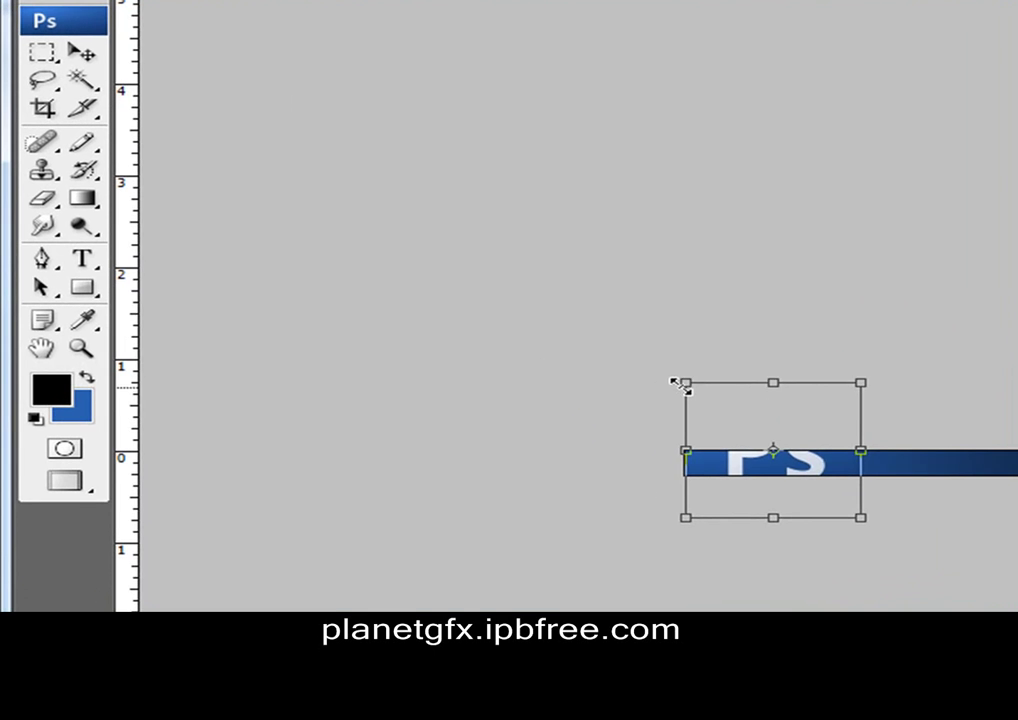
{"action": "left_click_drag", "start_coordinate": [682, 386], "coordinate": [758, 436]}
{"action": "left_click_drag", "start_coordinate": [777, 491], "coordinate": [715, 470]}
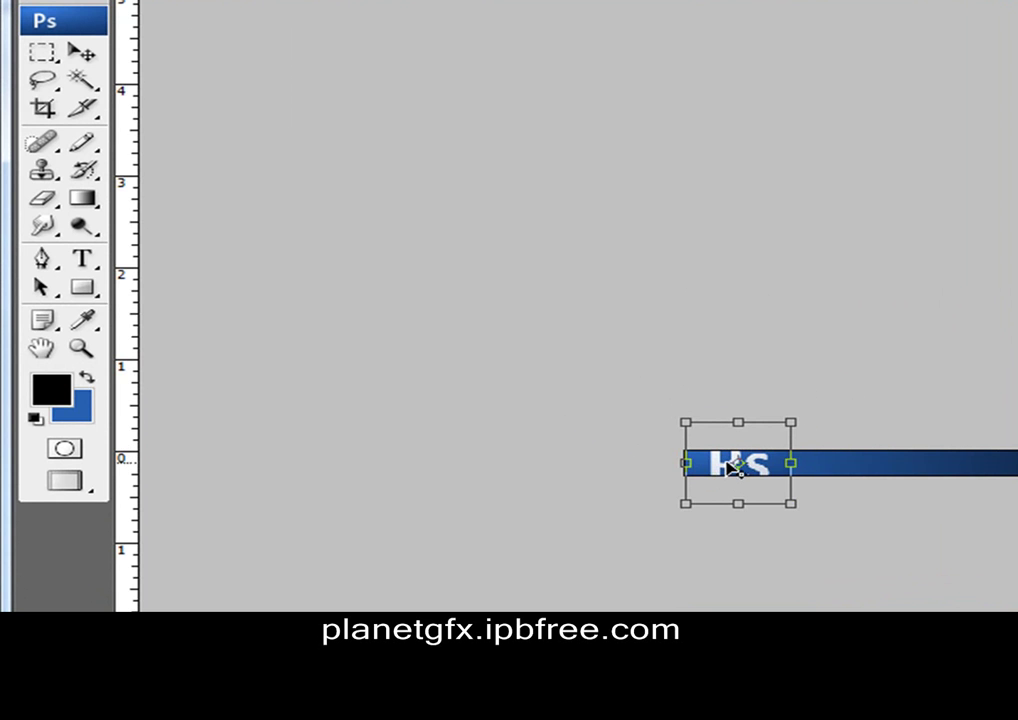
{"action": "left_click_drag", "start_coordinate": [689, 425], "coordinate": [741, 462]}
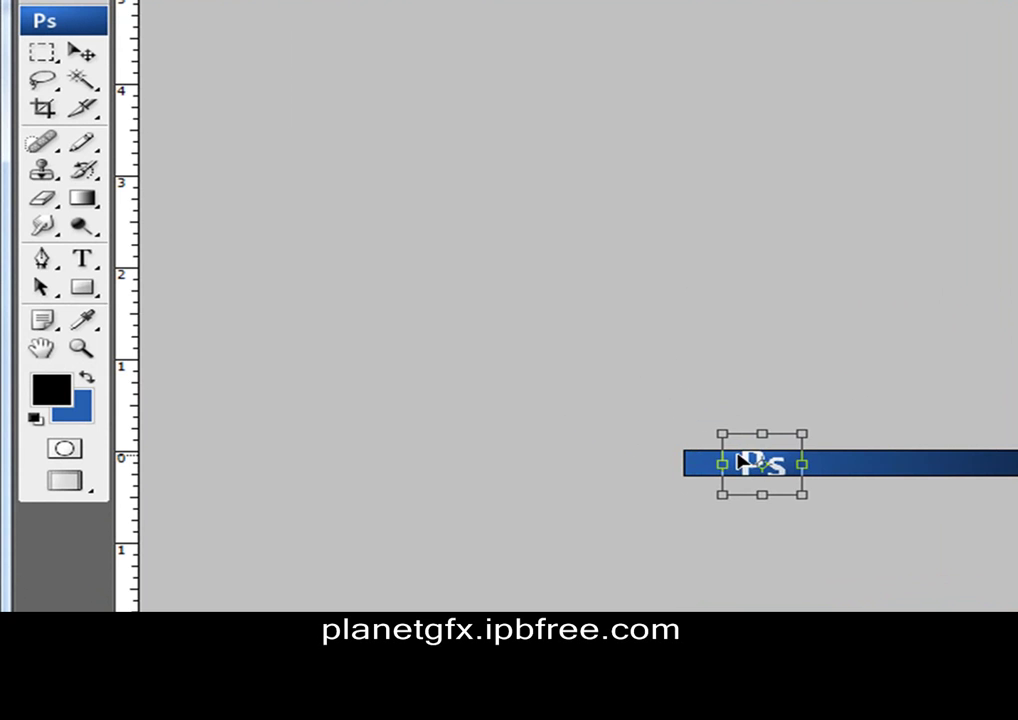
{"action": "key", "text": "Return"}
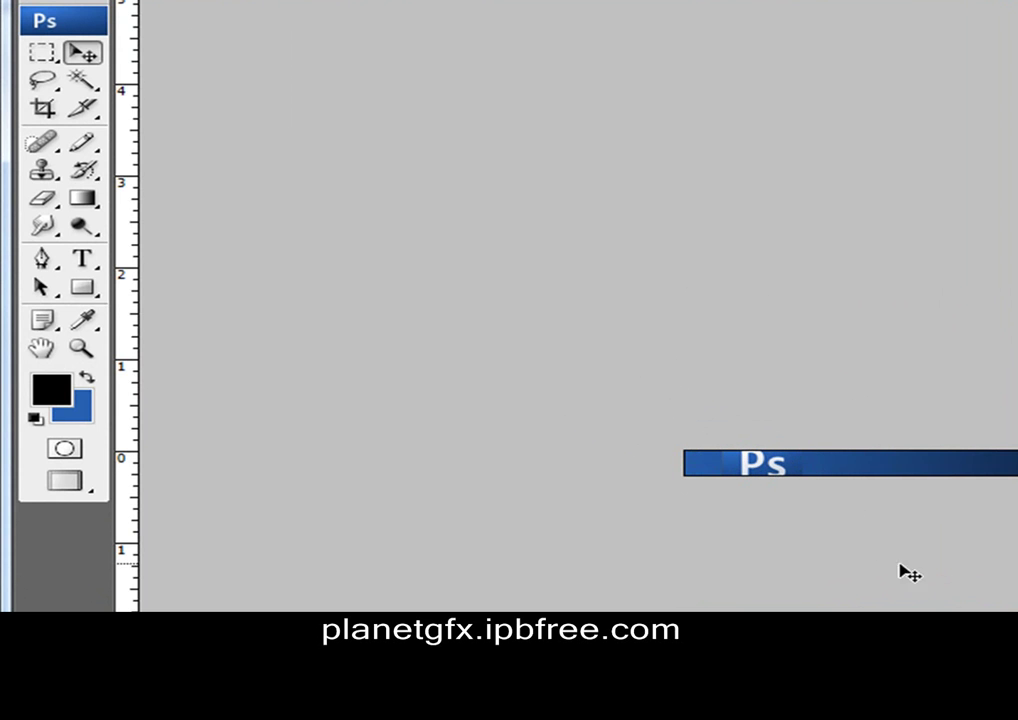
{"action": "left_click_drag", "start_coordinate": [791, 503], "coordinate": [770, 502]}
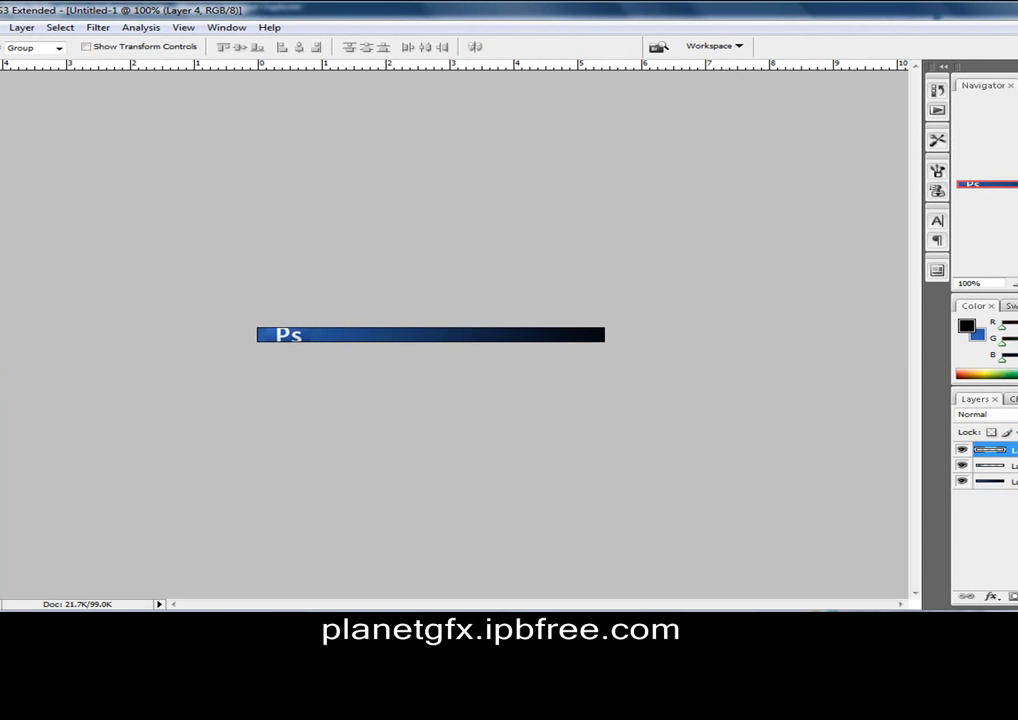
{"action": "left_click", "coordinate": [10, 198]}
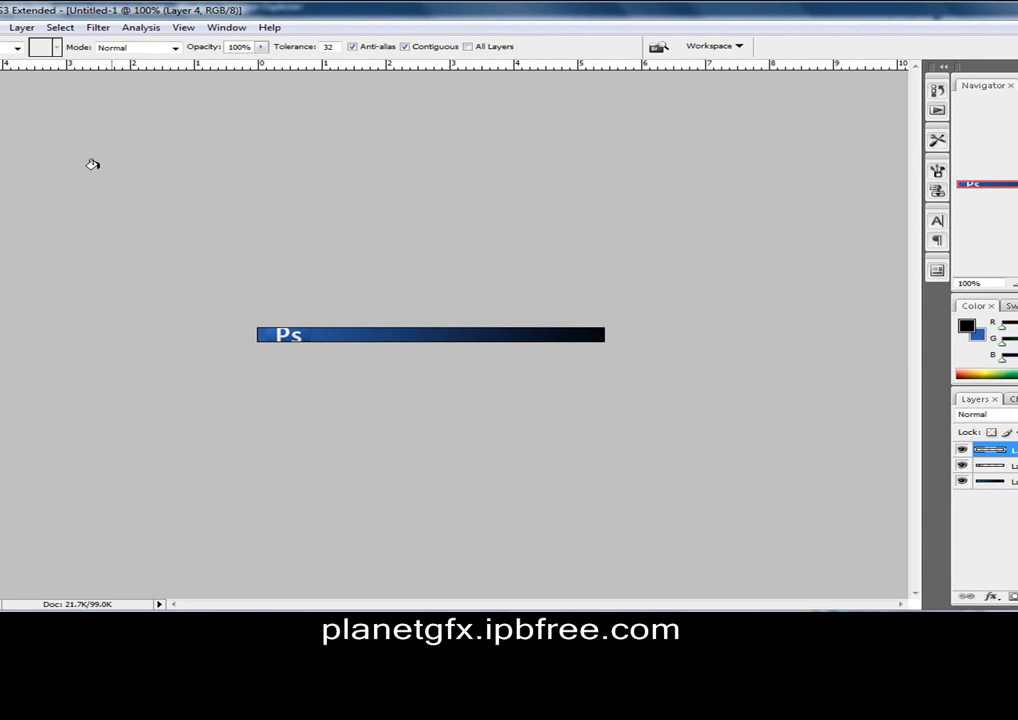
{"action": "left_click", "coordinate": [18, 49]}
{"action": "left_click", "coordinate": [12, 59]}
{"action": "key", "text": "alt+f"}
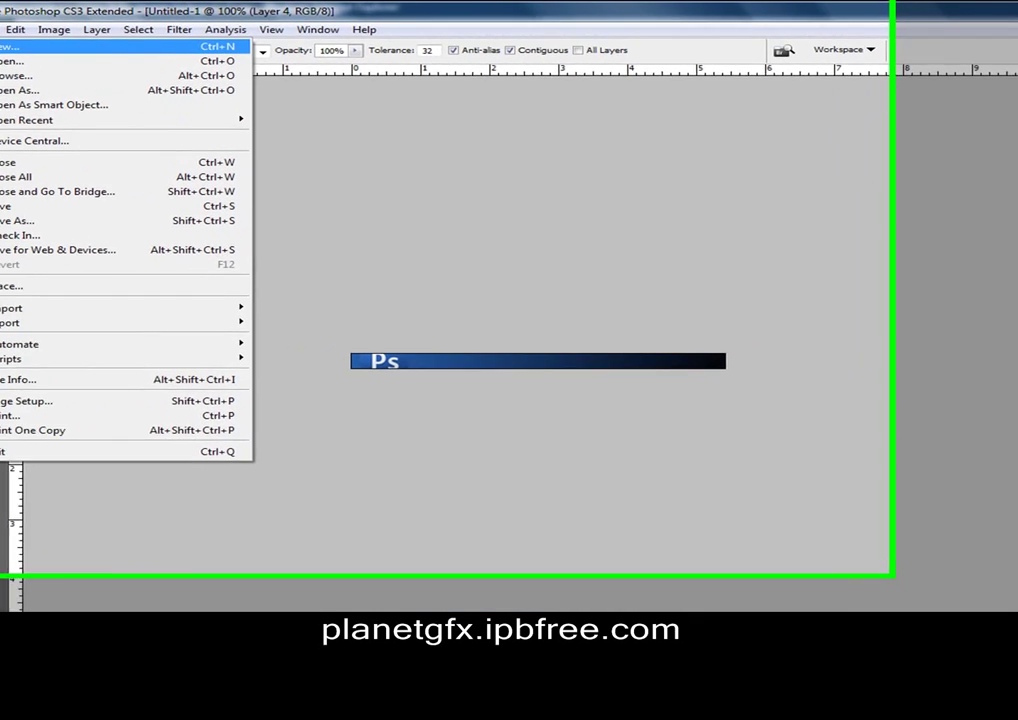
{"action": "key", "text": "Return"}
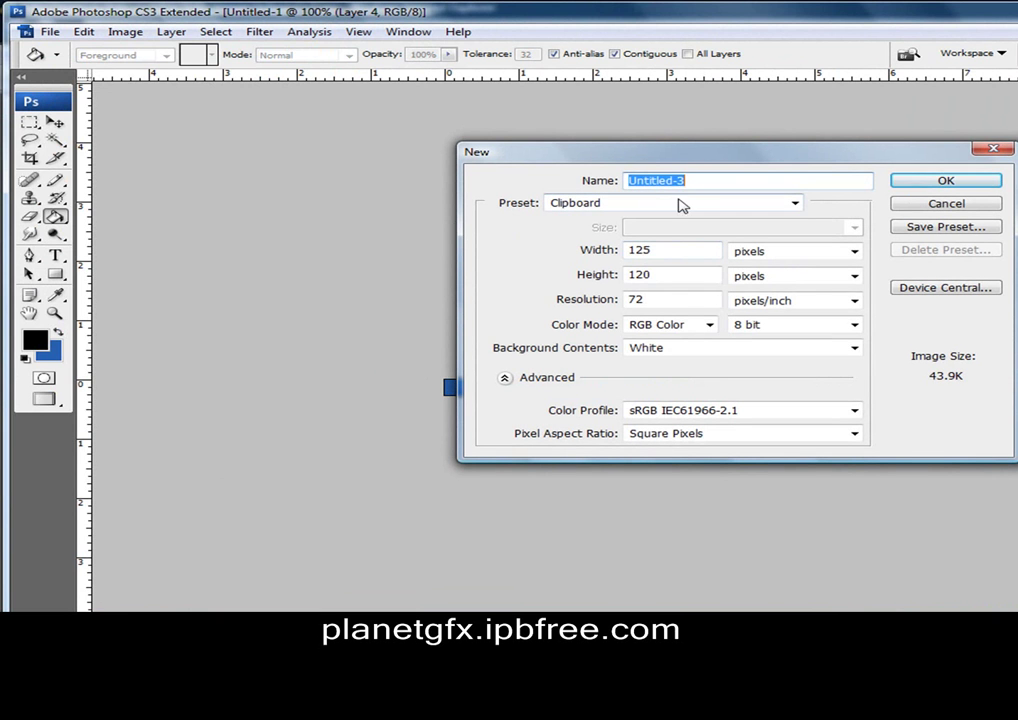
{"action": "left_click", "coordinate": [682, 251]}
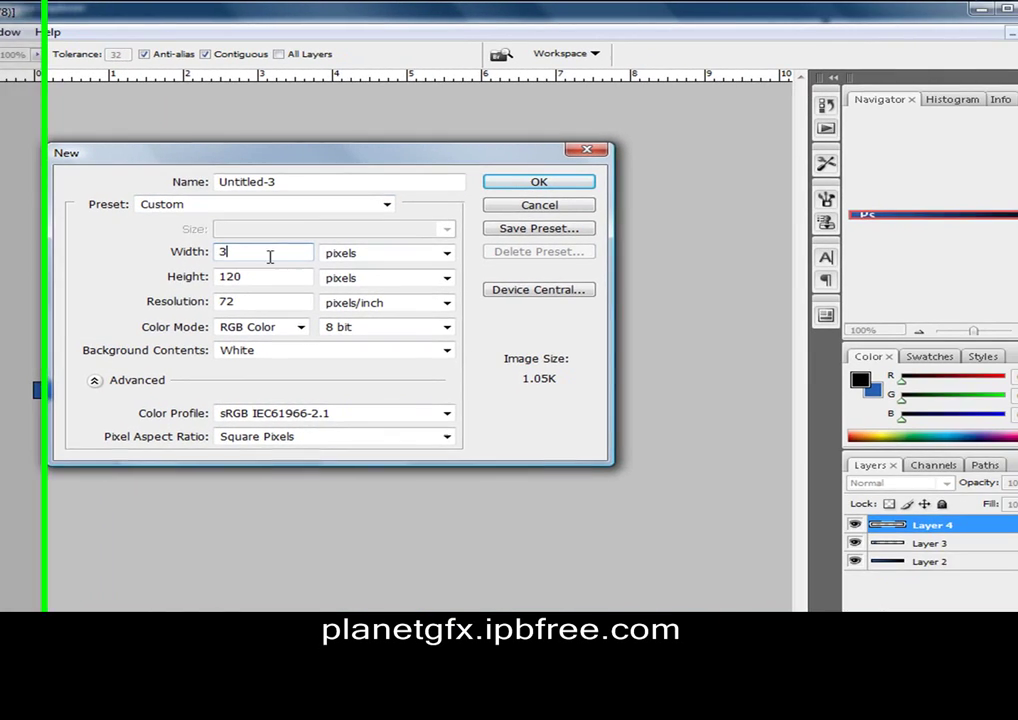
{"action": "left_click", "coordinate": [679, 273]}
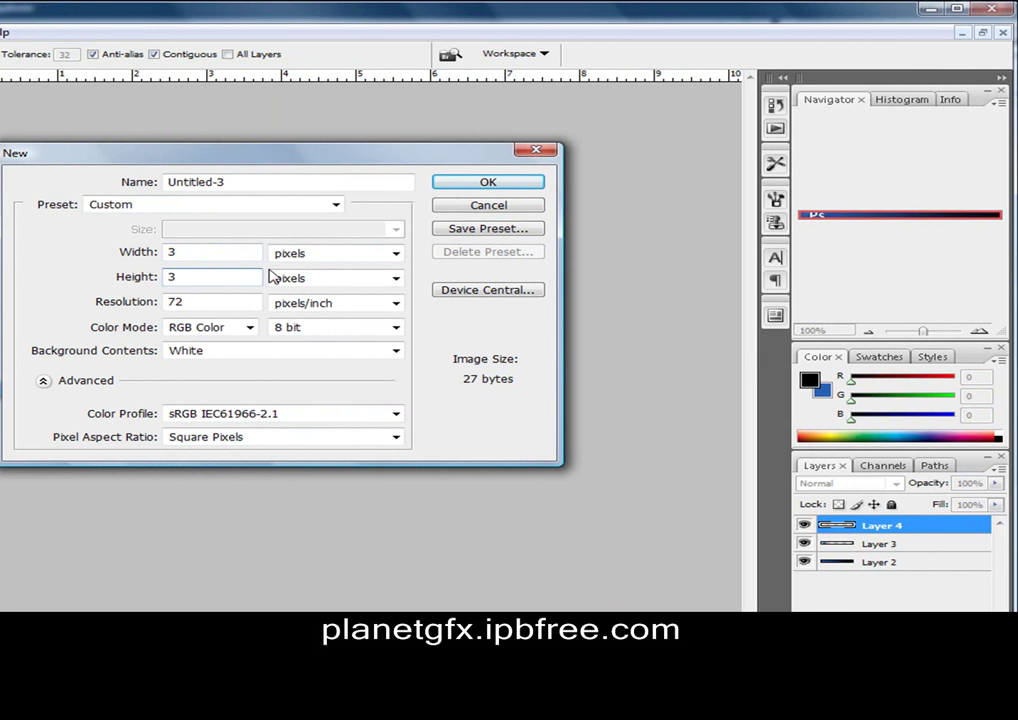
{"action": "left_click", "coordinate": [467, 187]}
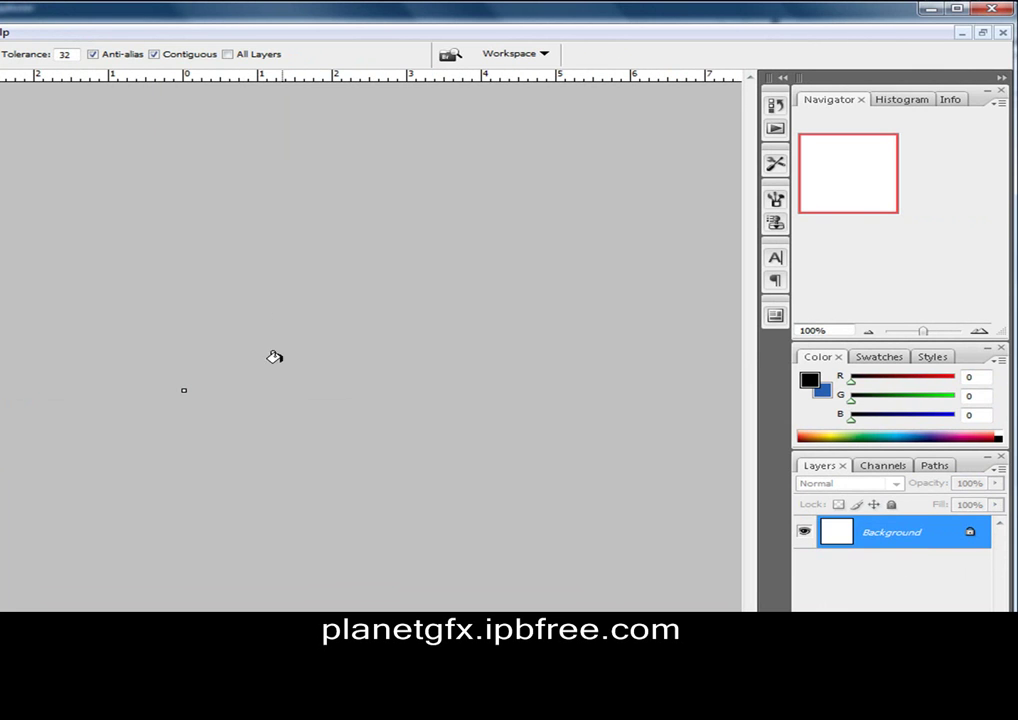
{"action": "left_click_drag", "start_coordinate": [927, 340], "coordinate": [966, 339]}
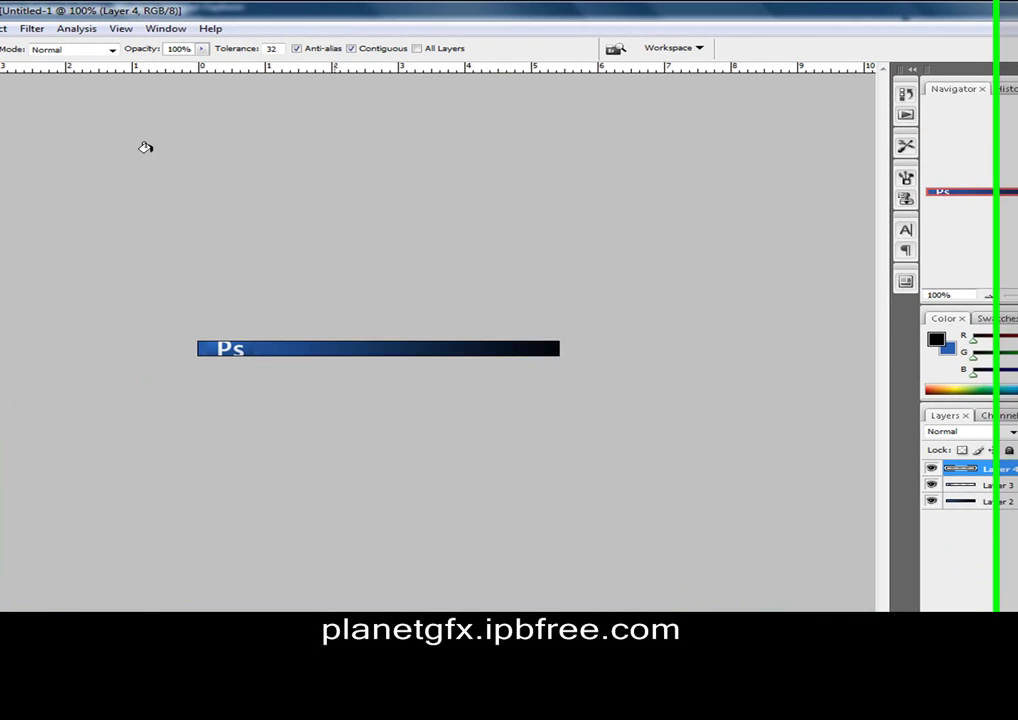
Step: Create a new 3 x 3 pixel document at 72 pixels/inch in RGB Color with a transparent background
{"action": "left_click", "coordinate": [14, 30]}
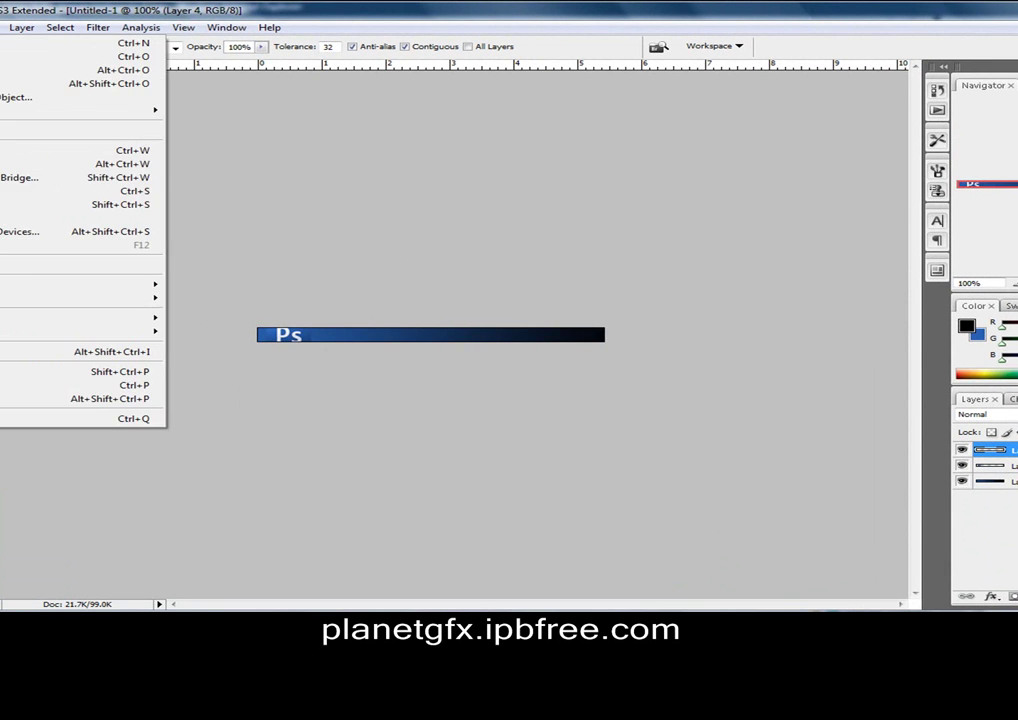
{"action": "left_click", "coordinate": [60, 43]}
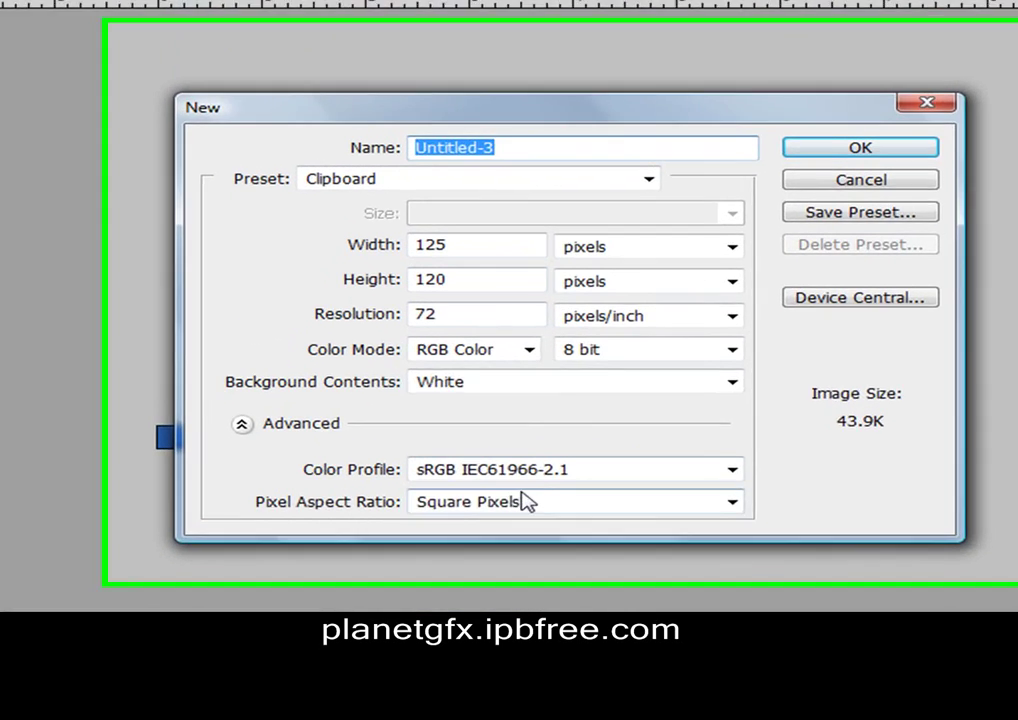
{"action": "left_click", "coordinate": [709, 352]}
{"action": "left_click", "coordinate": [461, 459]}
{"action": "left_click", "coordinate": [395, 243]}
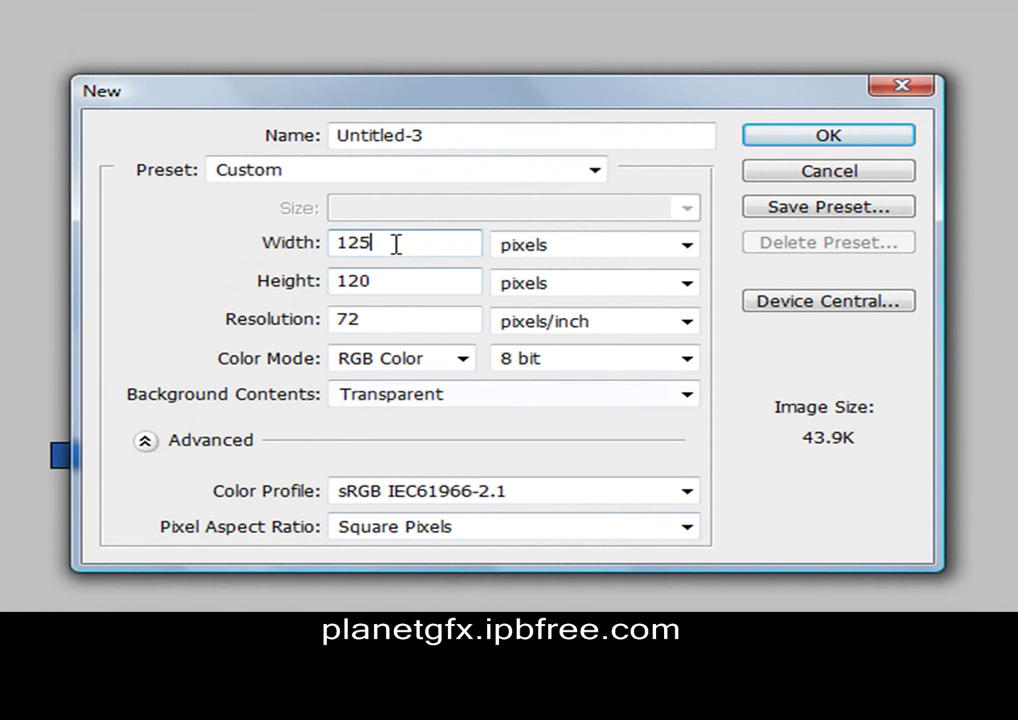
{"action": "key", "text": "BackSpace"}
{"action": "key", "text": "BackSpace"}
{"action": "type", "text": "3"}
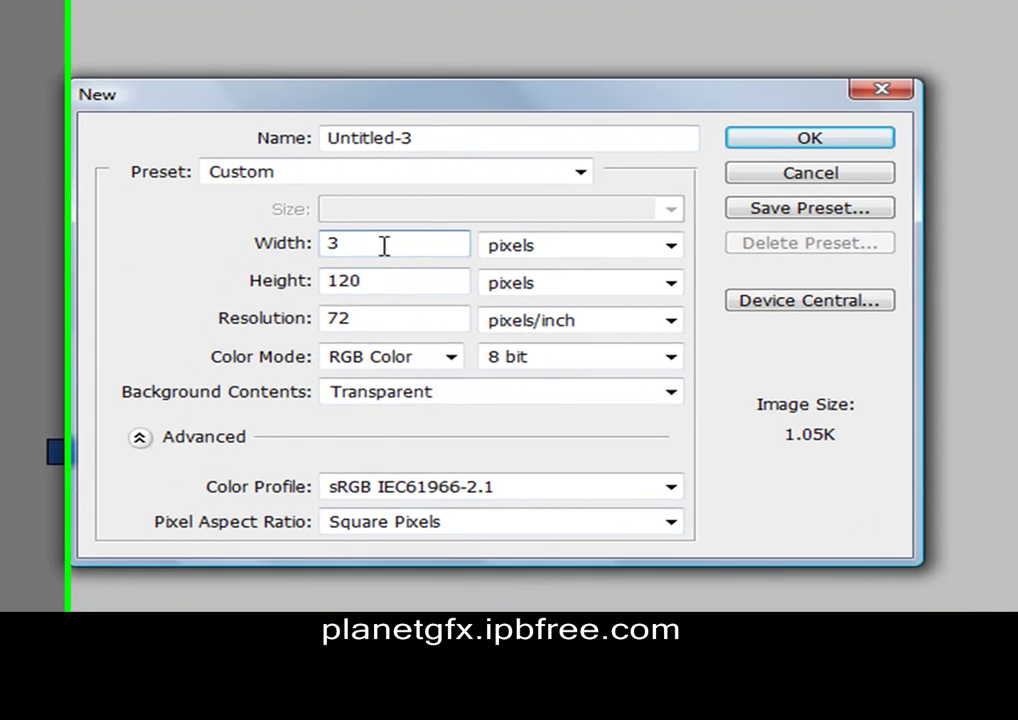
{"action": "left_click", "coordinate": [395, 281]}
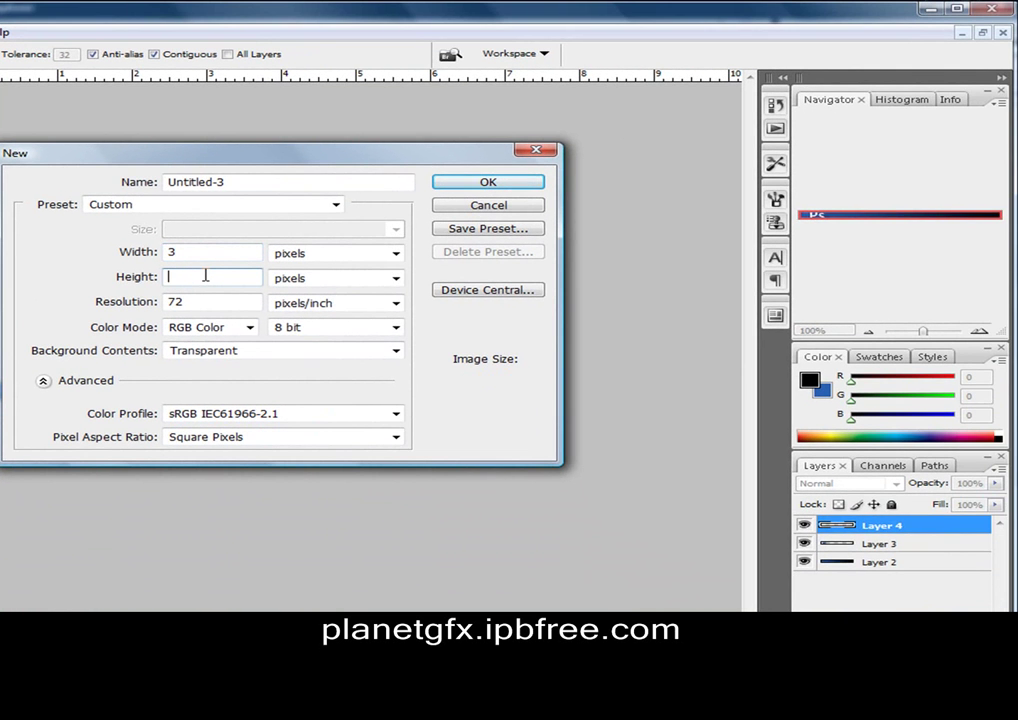
{"action": "left_click", "coordinate": [505, 186]}
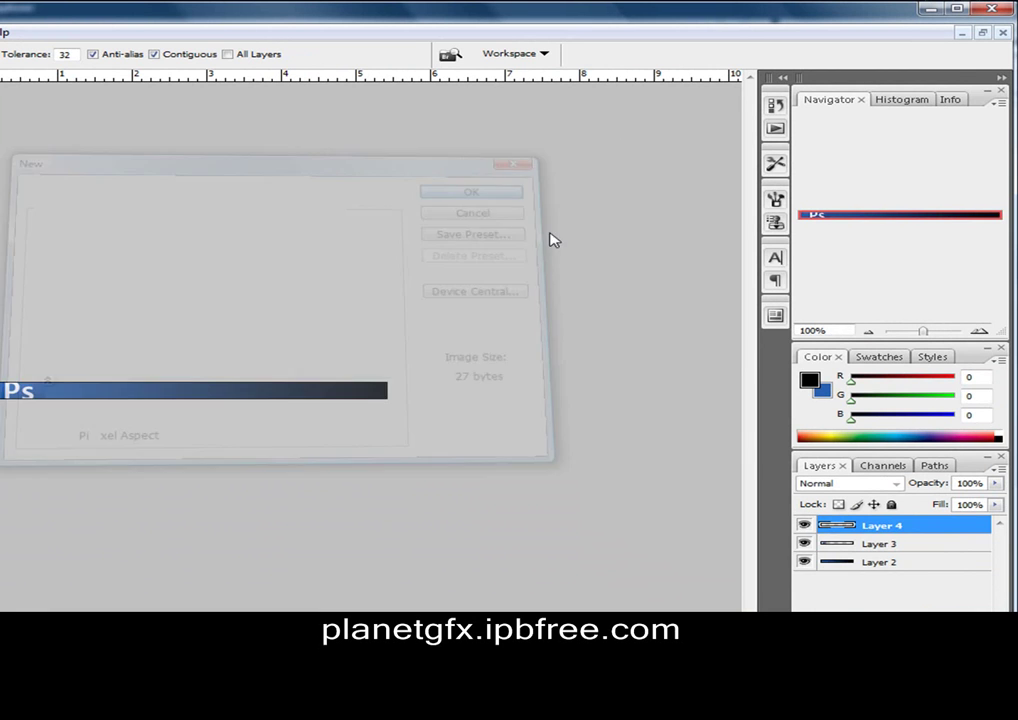
Step: Draw a black diagonal of three pixels from the lower-left to the upper-right corner with the 1 px Pencil tool
{"action": "left_click_drag", "start_coordinate": [925, 334], "coordinate": [962, 334]}
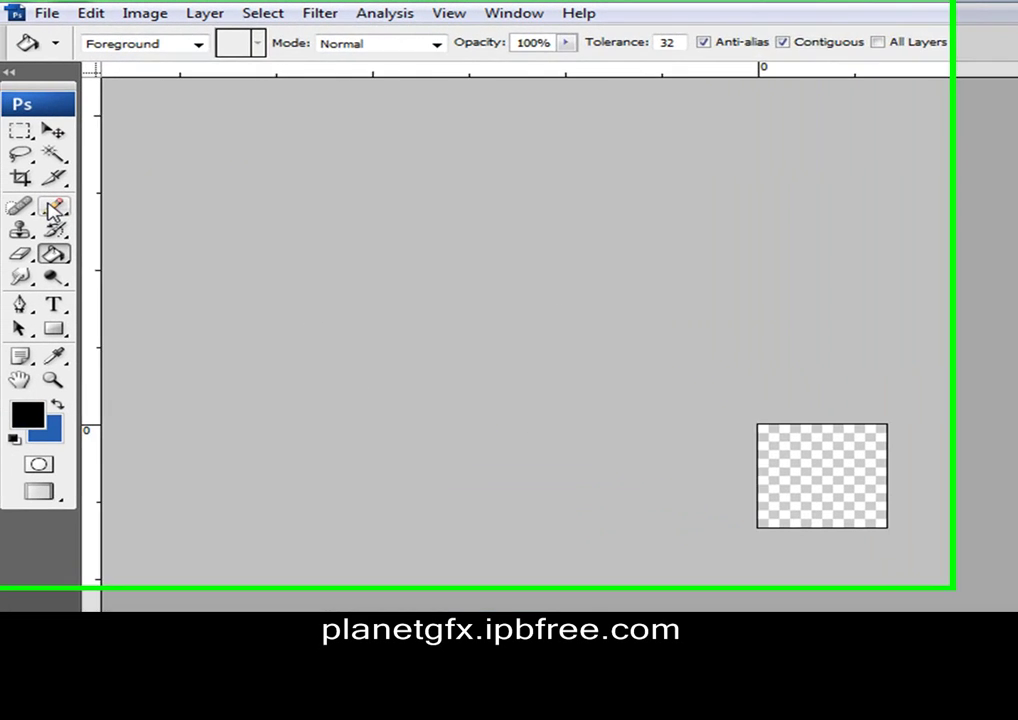
{"action": "left_click", "coordinate": [52, 210]}
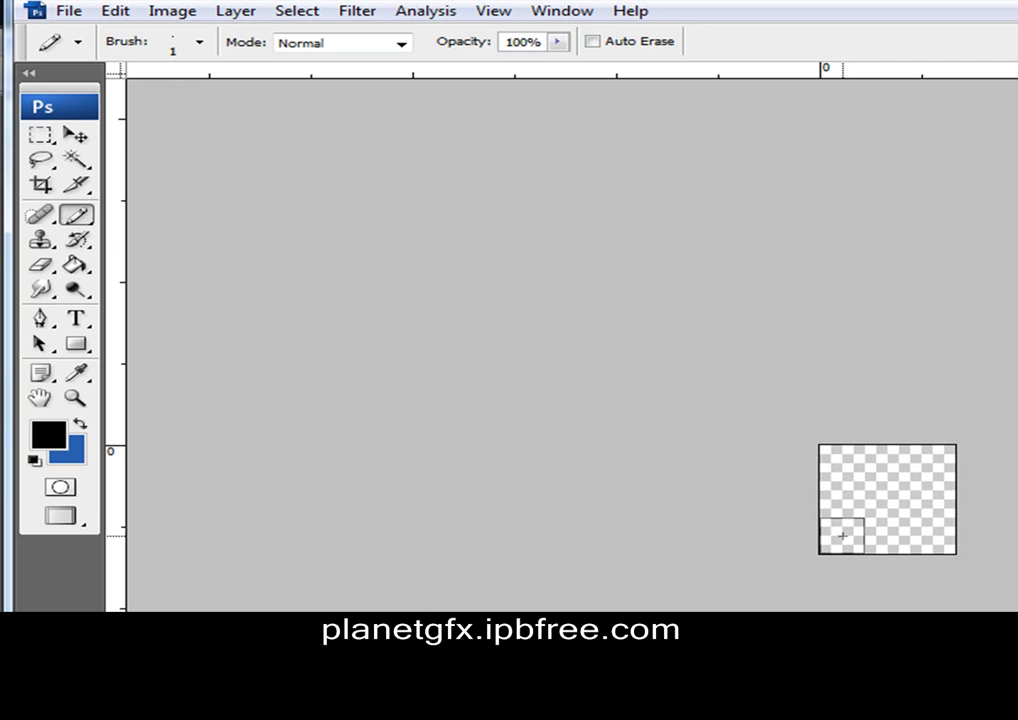
{"action": "left_click", "coordinate": [841, 537]}
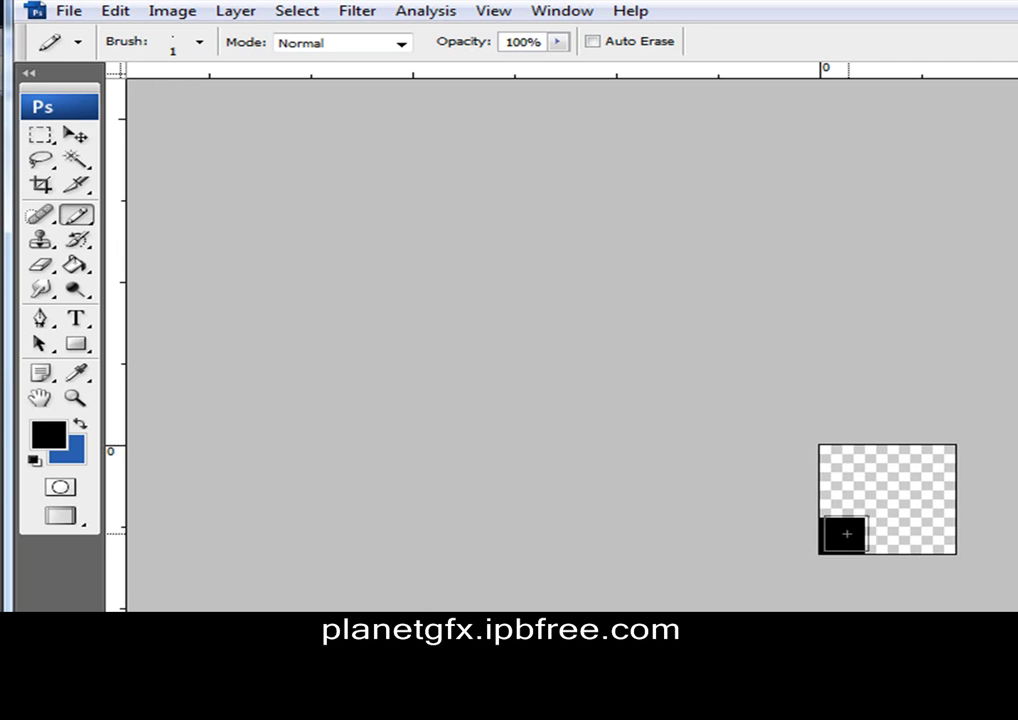
{"action": "left_click", "coordinate": [886, 500]}
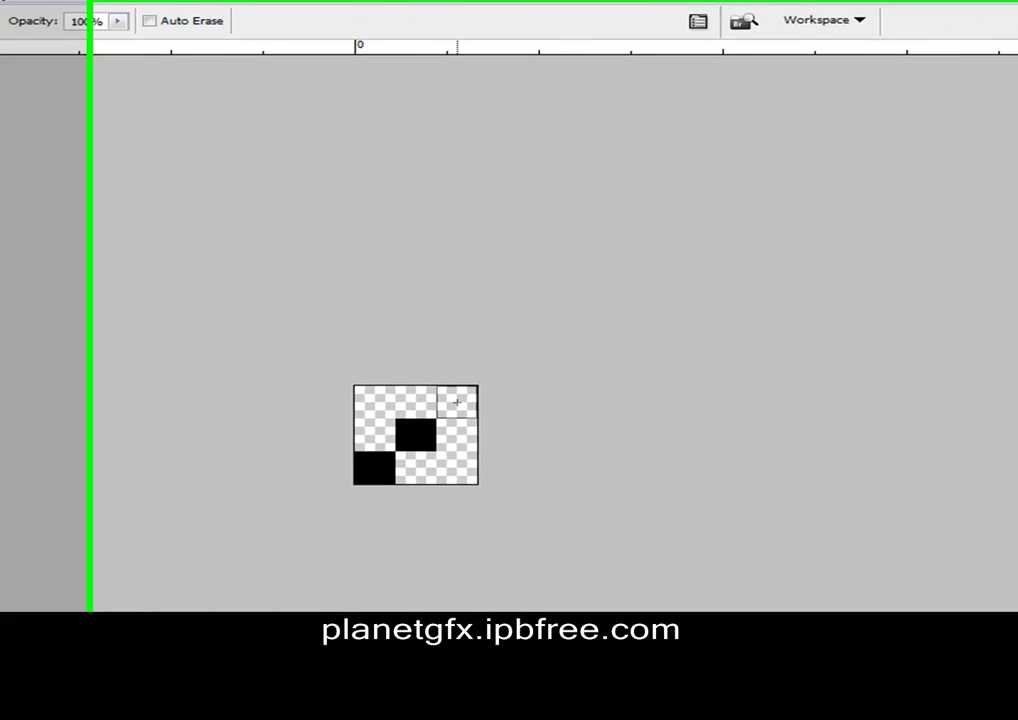
{"action": "left_click", "coordinate": [932, 463]}
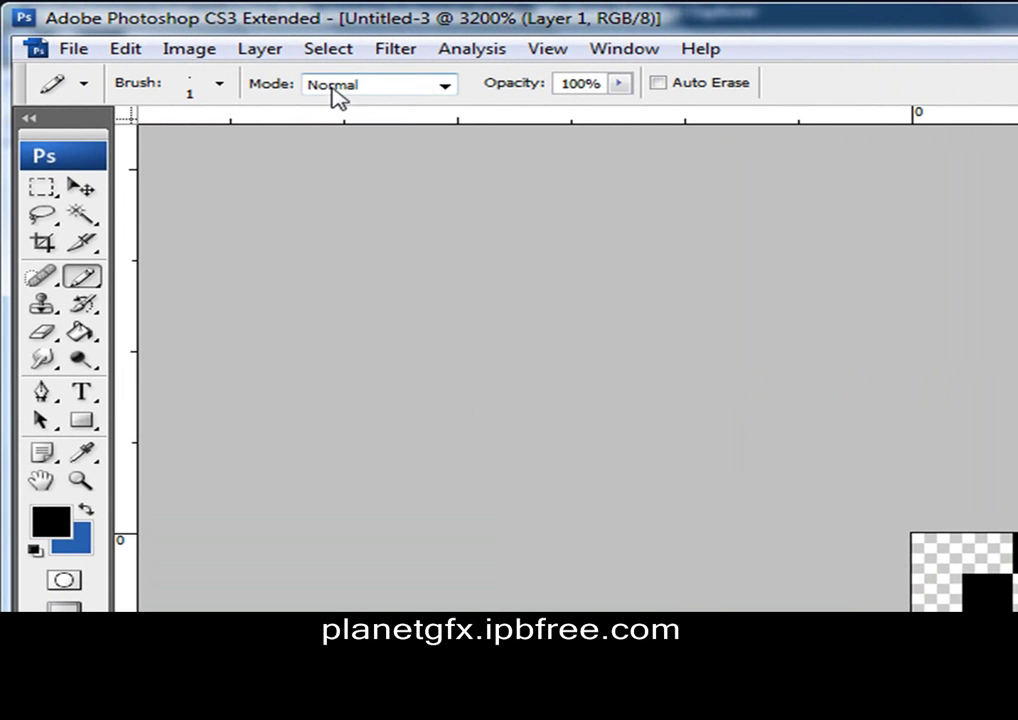
Step: Define the diagonal pixel drawing as a pattern named scanline
{"action": "left_click", "coordinate": [122, 52]}
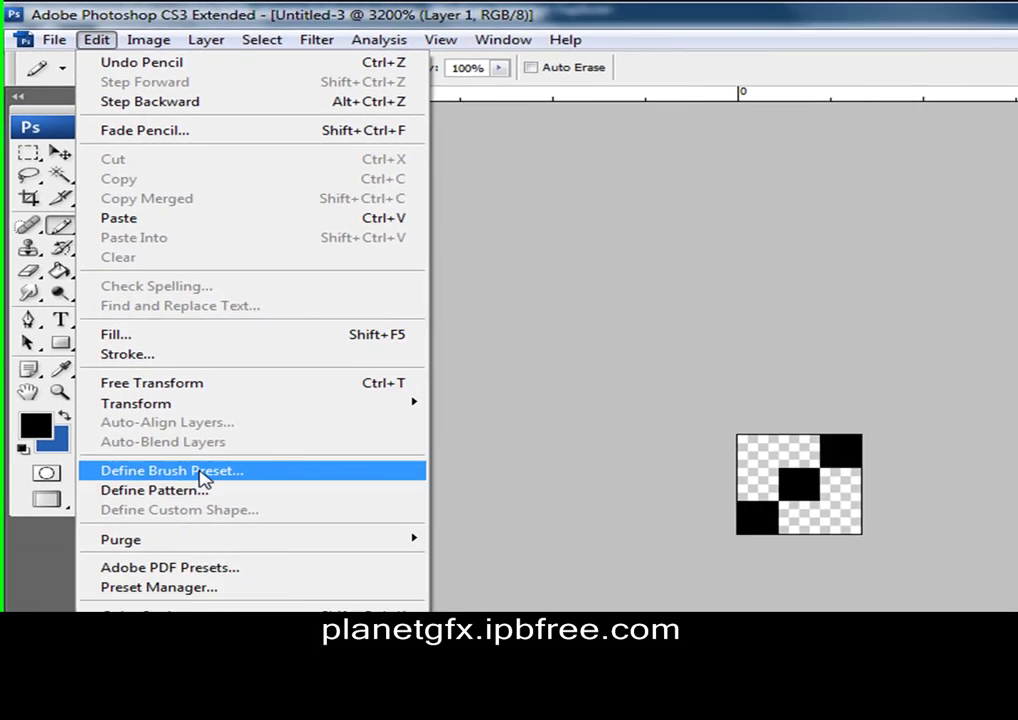
{"action": "left_click", "coordinate": [165, 490]}
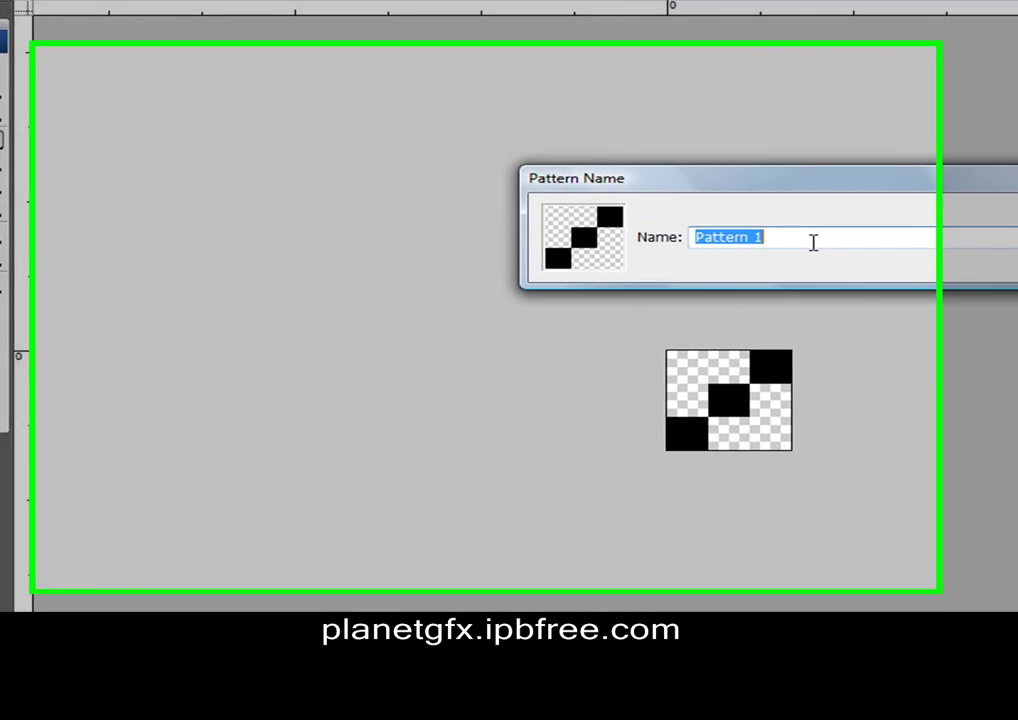
{"action": "key", "text": "BackSpace"}
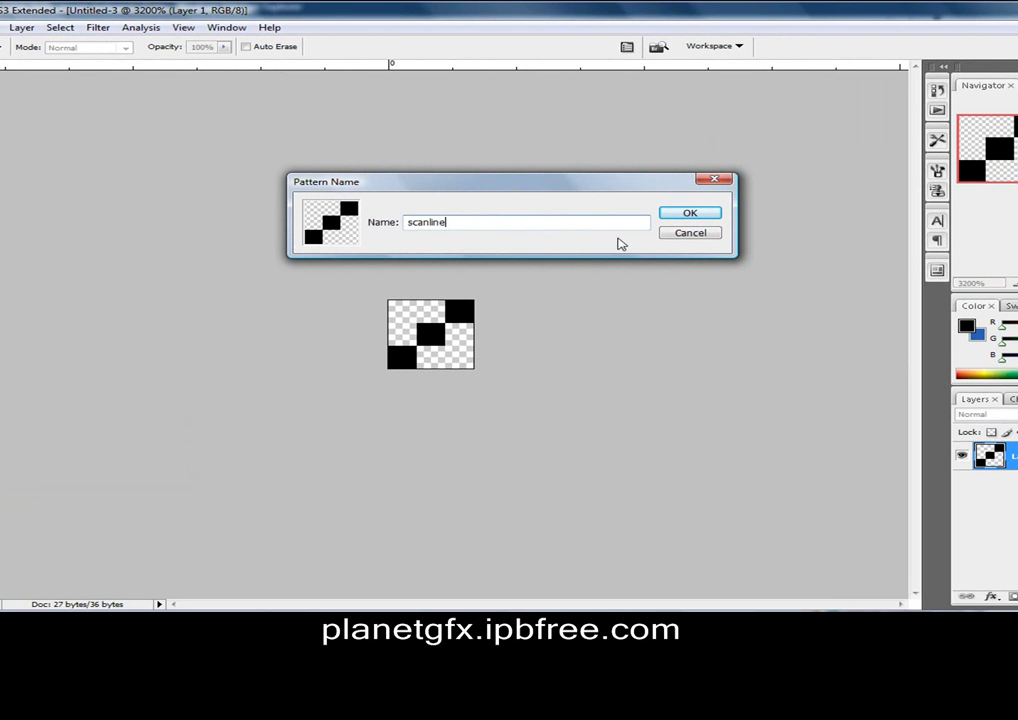
{"action": "left_click", "coordinate": [686, 236]}
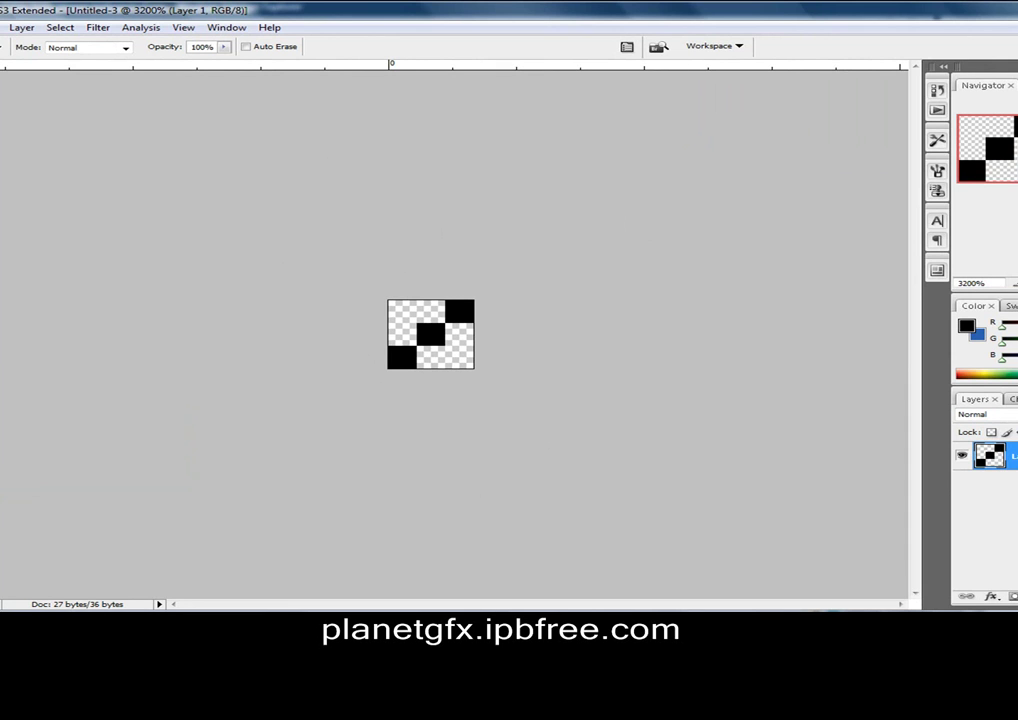
Step: Return to the userbar document, Untitled-1, and fill Layer 4 with the diagonal scanline pattern using the Paint Bucket
{"action": "key", "text": "ctrl+Tab"}
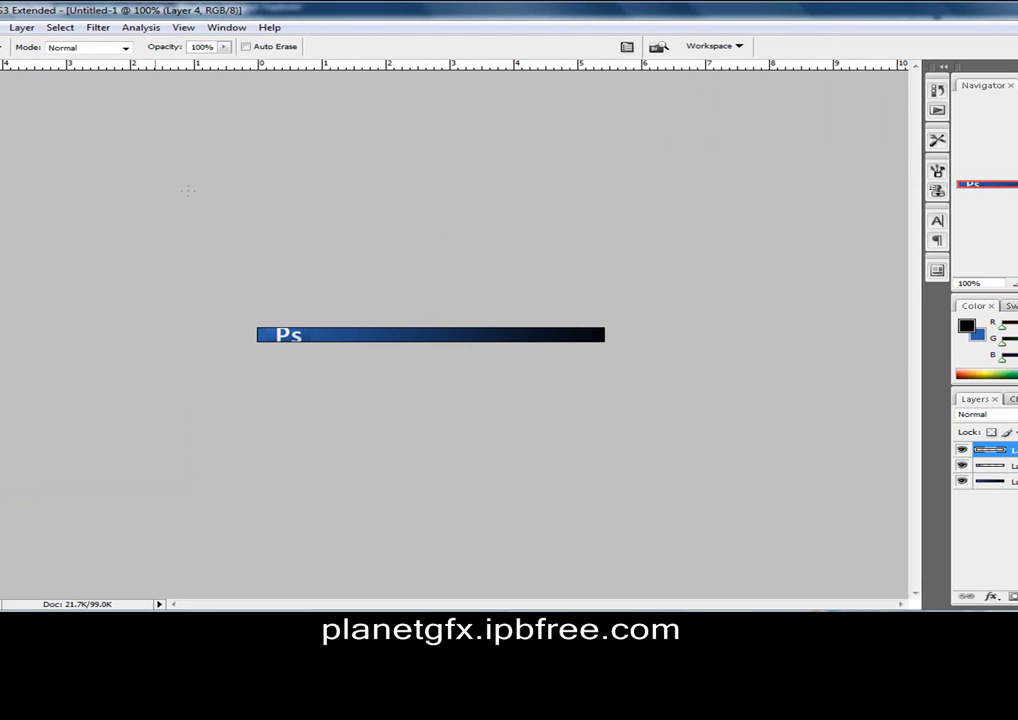
{"action": "key", "text": "g"}
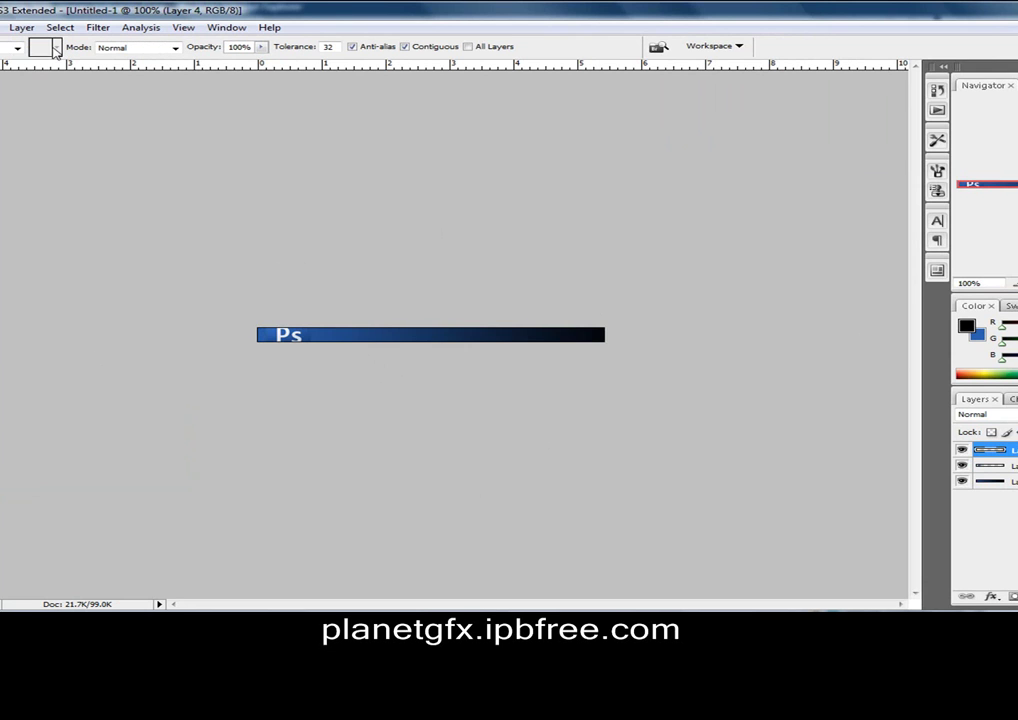
{"action": "left_click", "coordinate": [14, 49]}
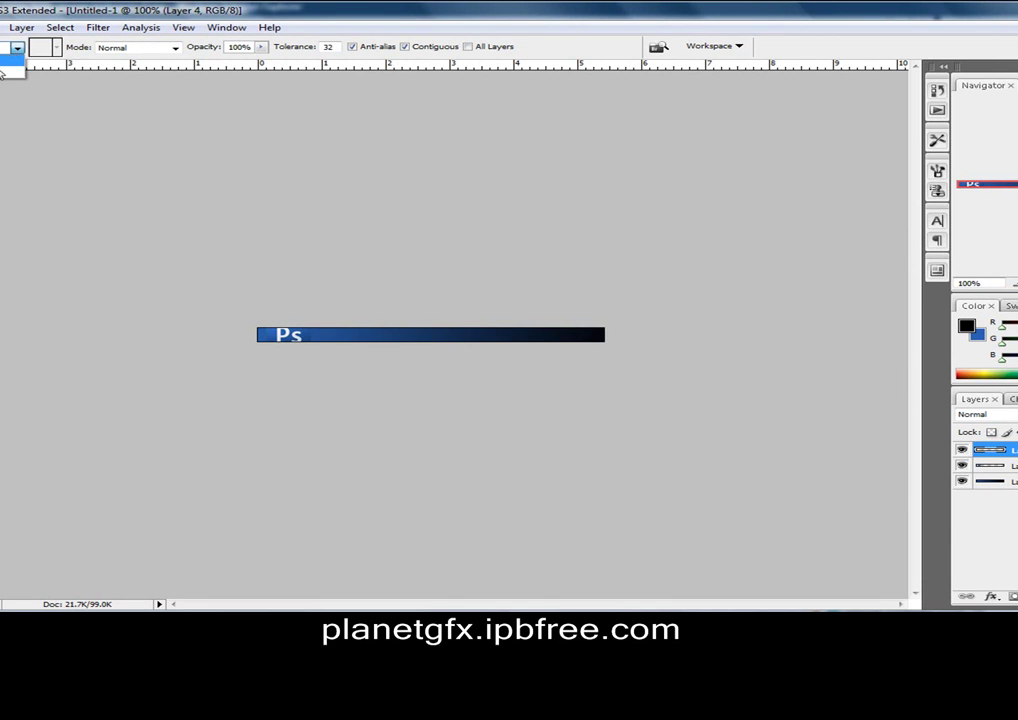
{"action": "left_click", "coordinate": [5, 67]}
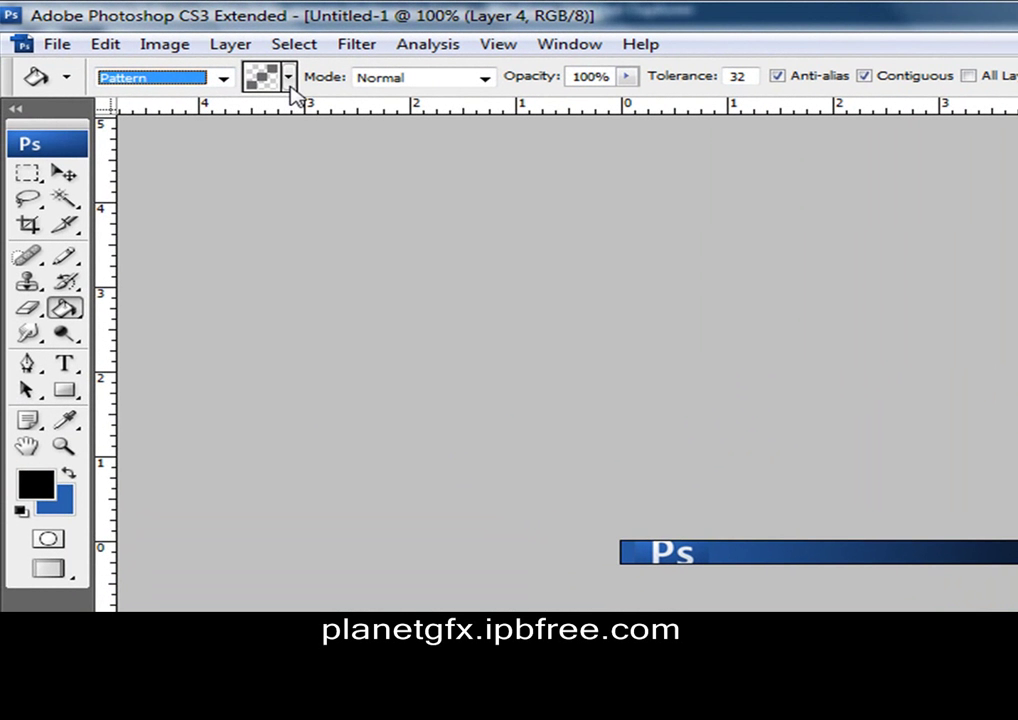
{"action": "left_click", "coordinate": [289, 80]}
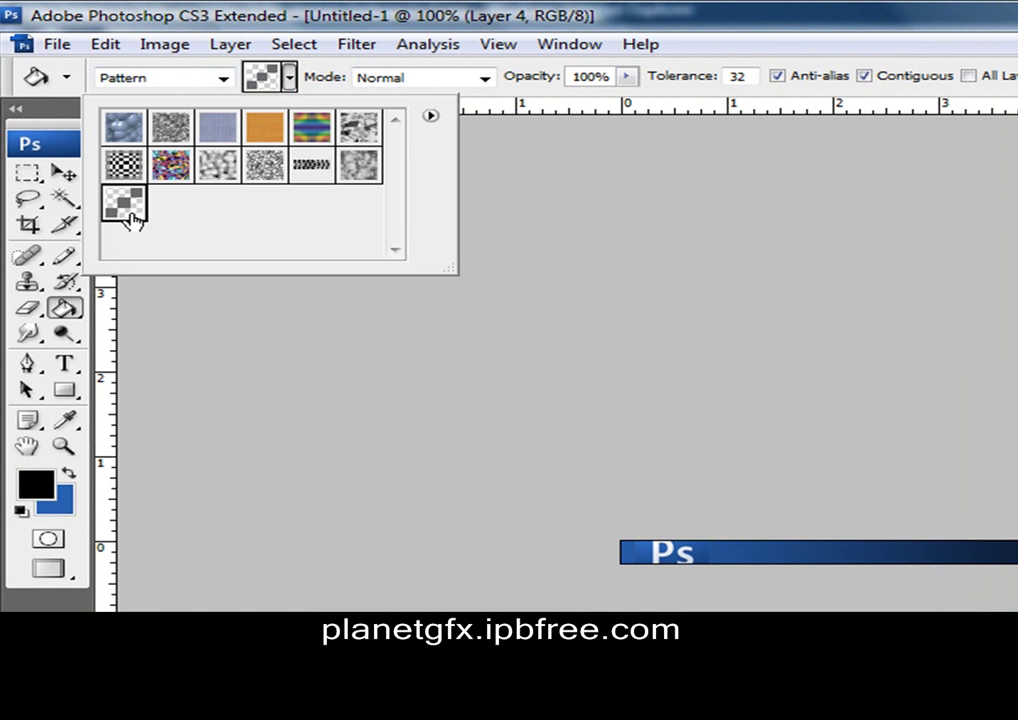
{"action": "left_click", "coordinate": [219, 283]}
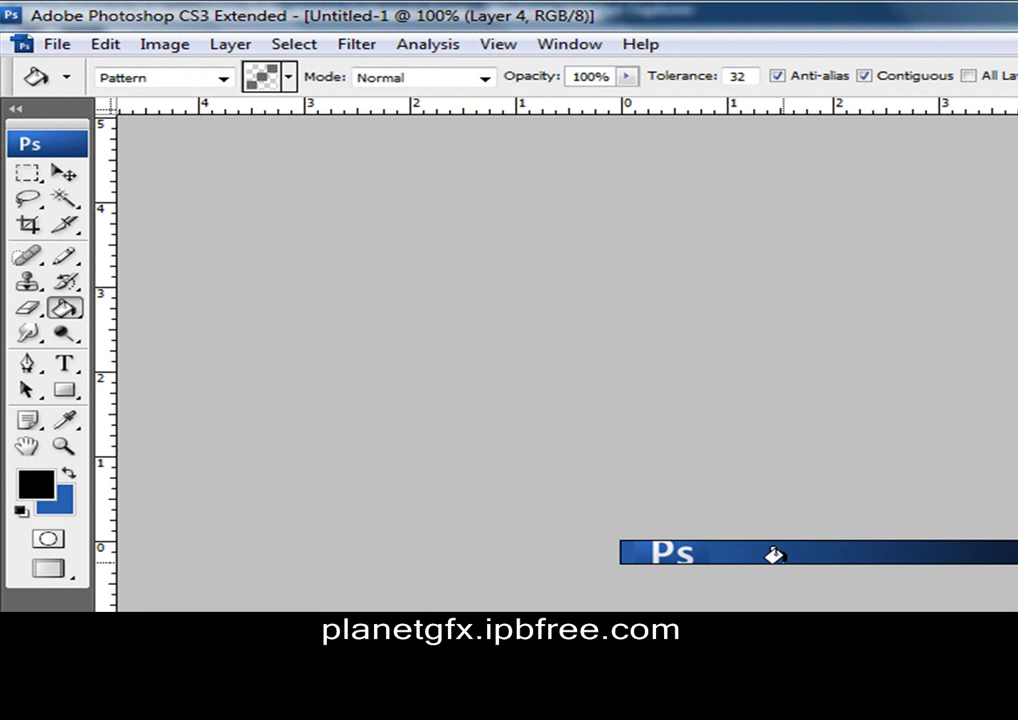
{"action": "left_click", "coordinate": [772, 555]}
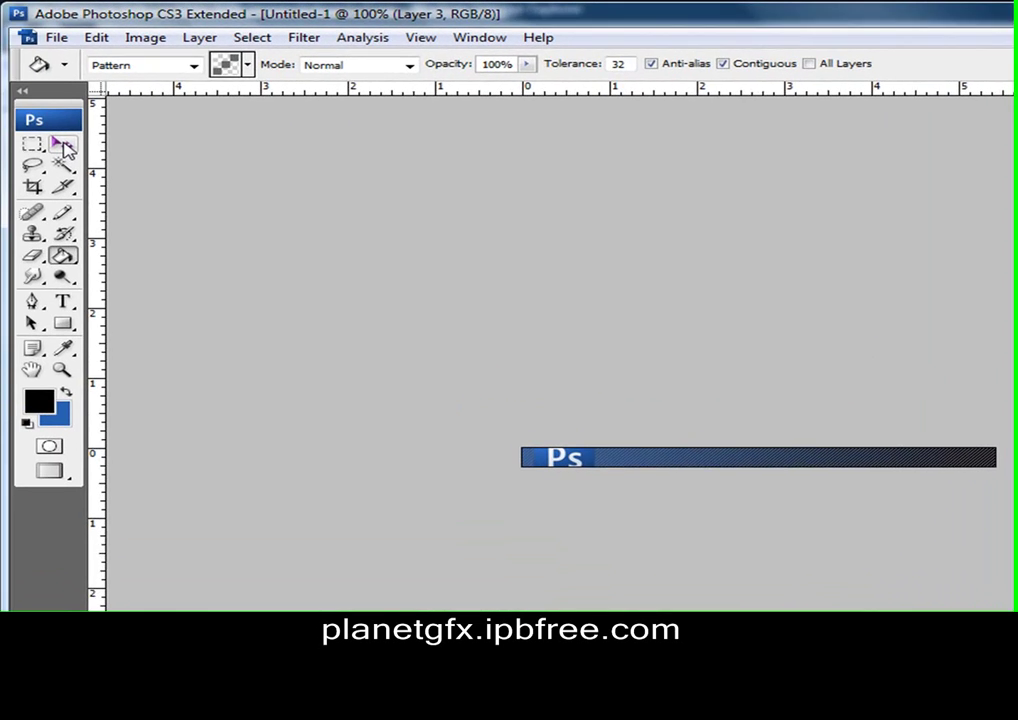
Step: Move the Ps logo on Layer 3 slightly closer to the userbar's left end
{"action": "key", "text": "v"}
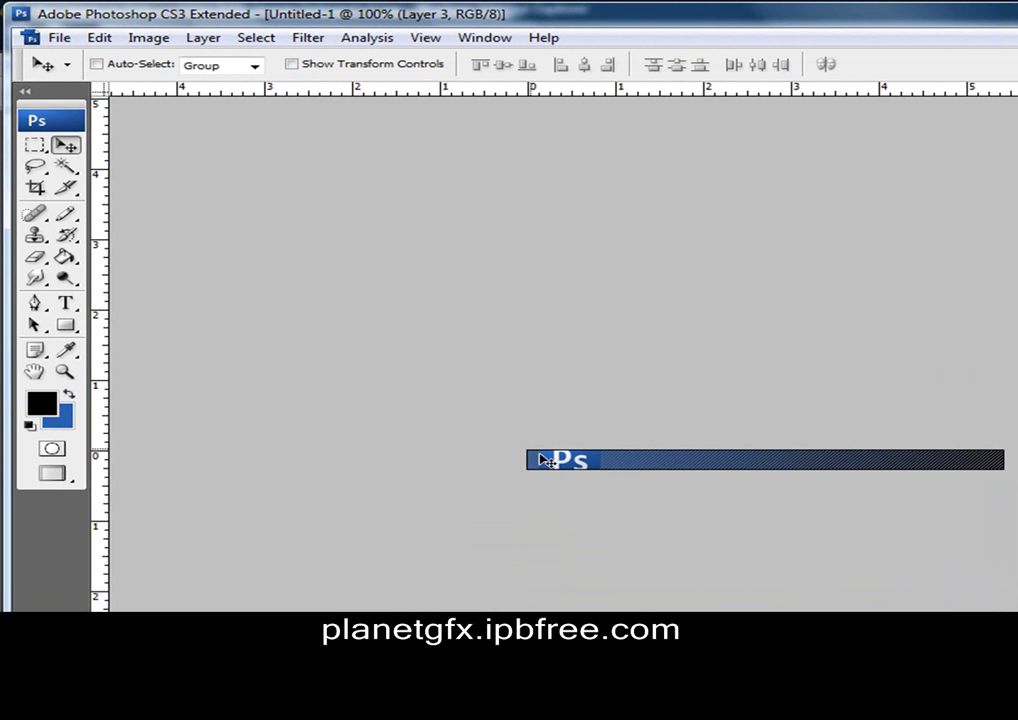
{"action": "left_click_drag", "start_coordinate": [550, 457], "coordinate": [539, 456]}
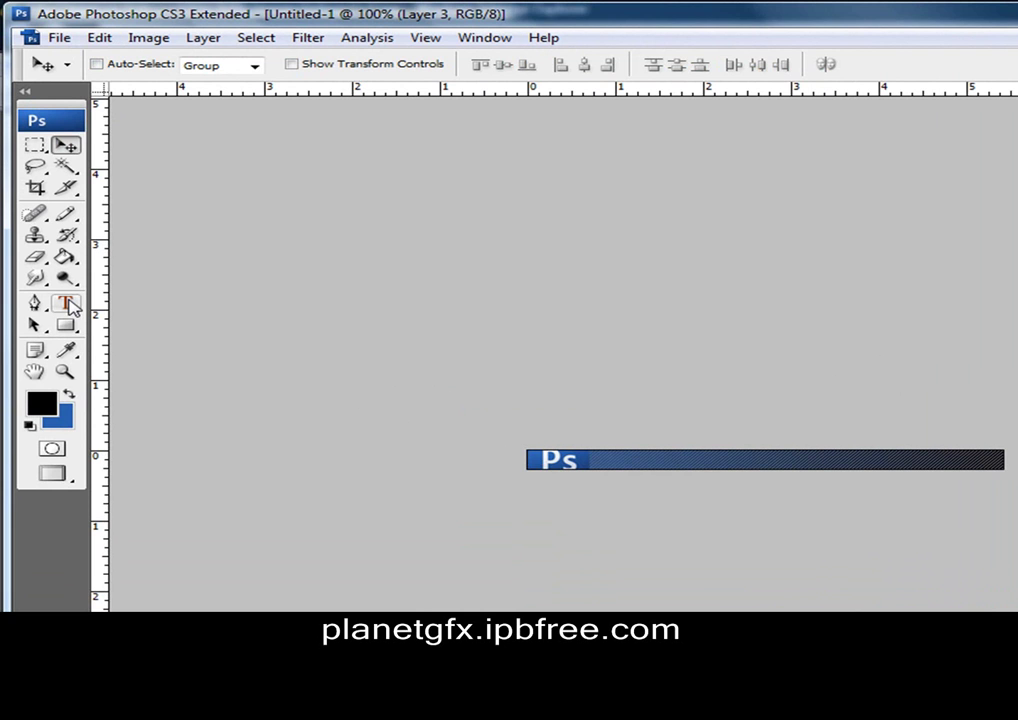
Step: Start a text line near the middle of the userbar and set its font size to 8 pt
{"action": "left_click", "coordinate": [67, 304]}
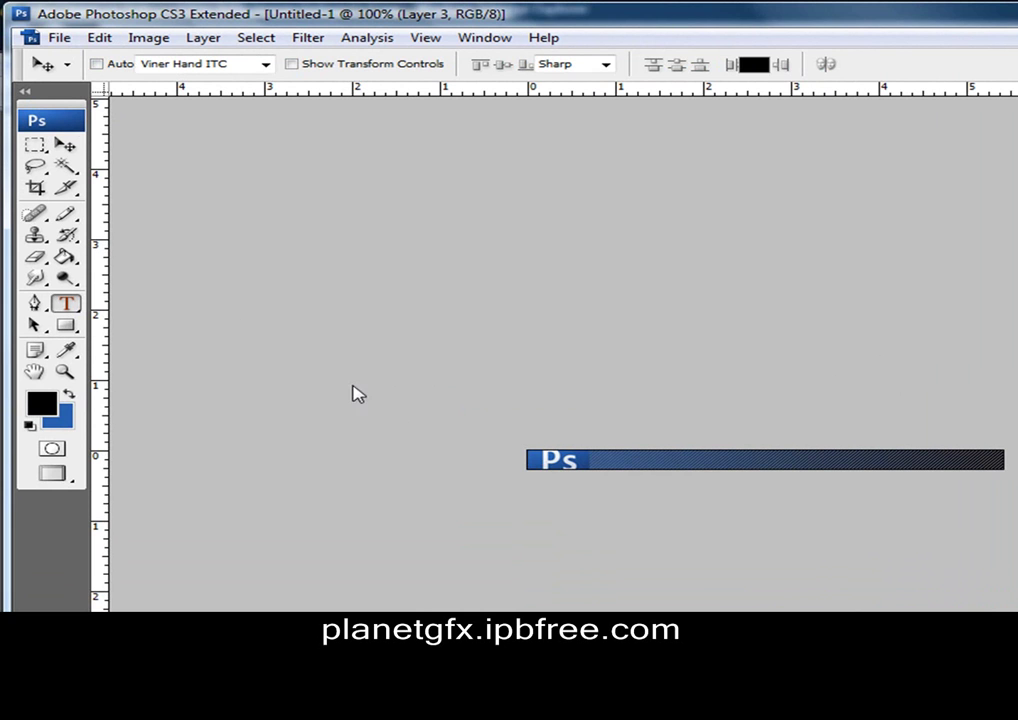
{"action": "left_click", "coordinate": [766, 461]}
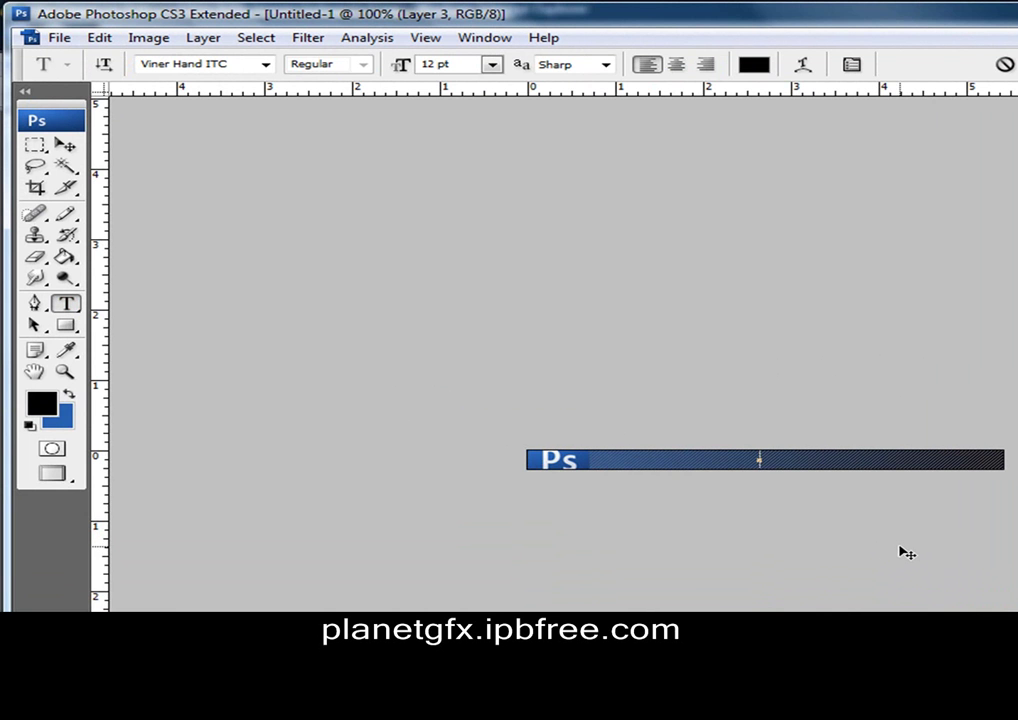
{"action": "left_click", "coordinate": [492, 66]}
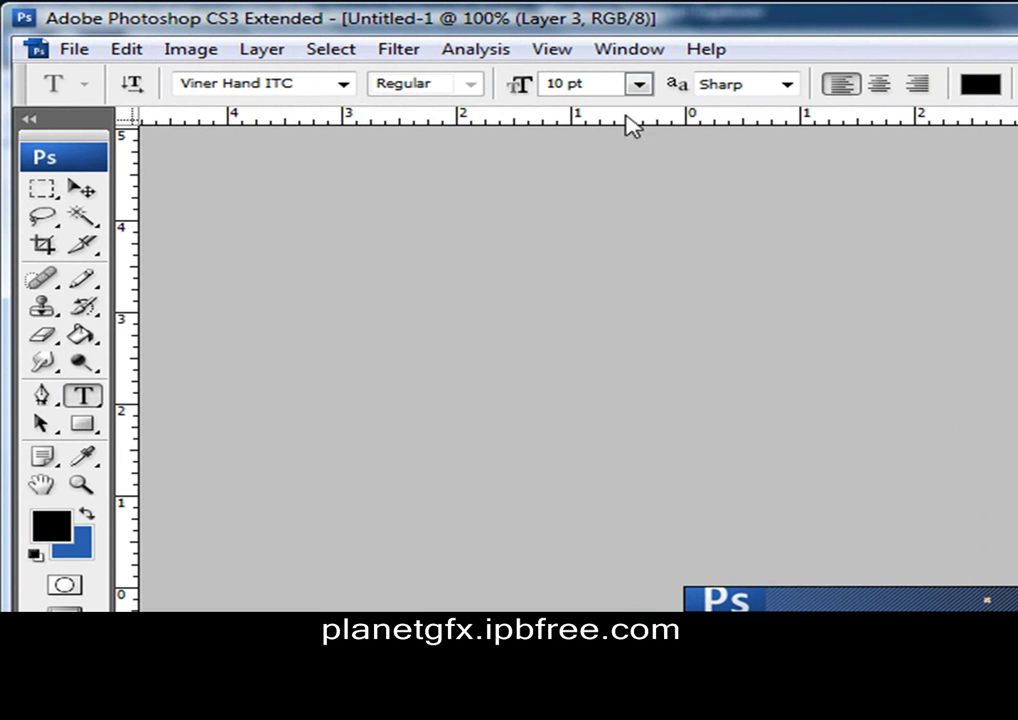
{"action": "left_click", "coordinate": [638, 84]}
{"action": "left_click", "coordinate": [614, 186]}
{"action": "left_click", "coordinate": [639, 86]}
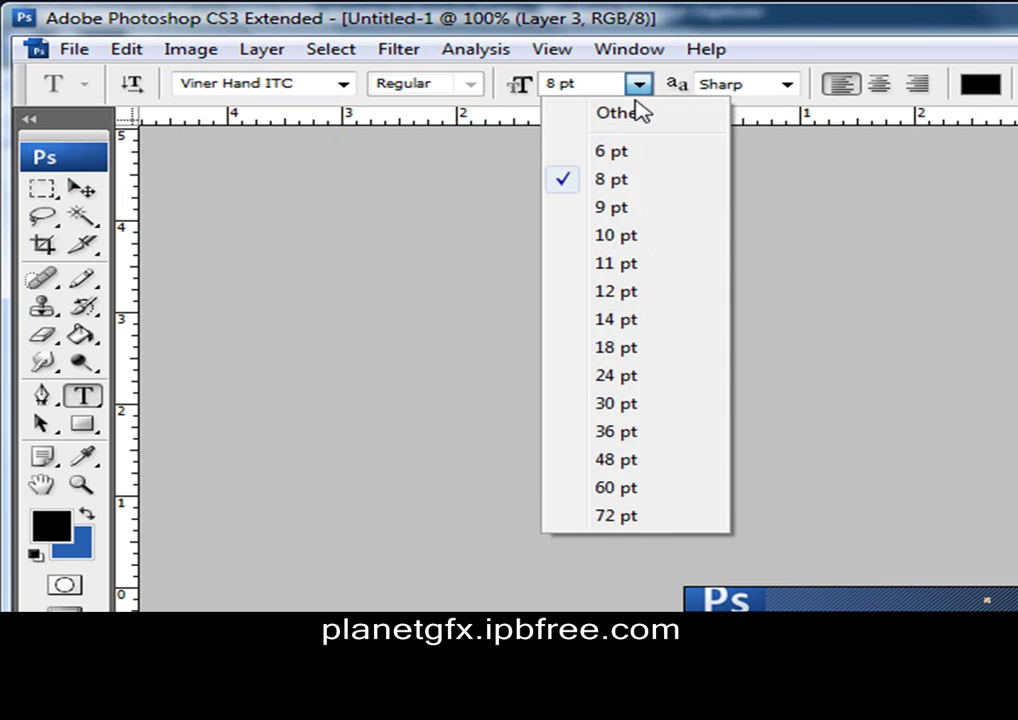
{"action": "left_click", "coordinate": [636, 95]}
{"action": "left_click", "coordinate": [640, 90]}
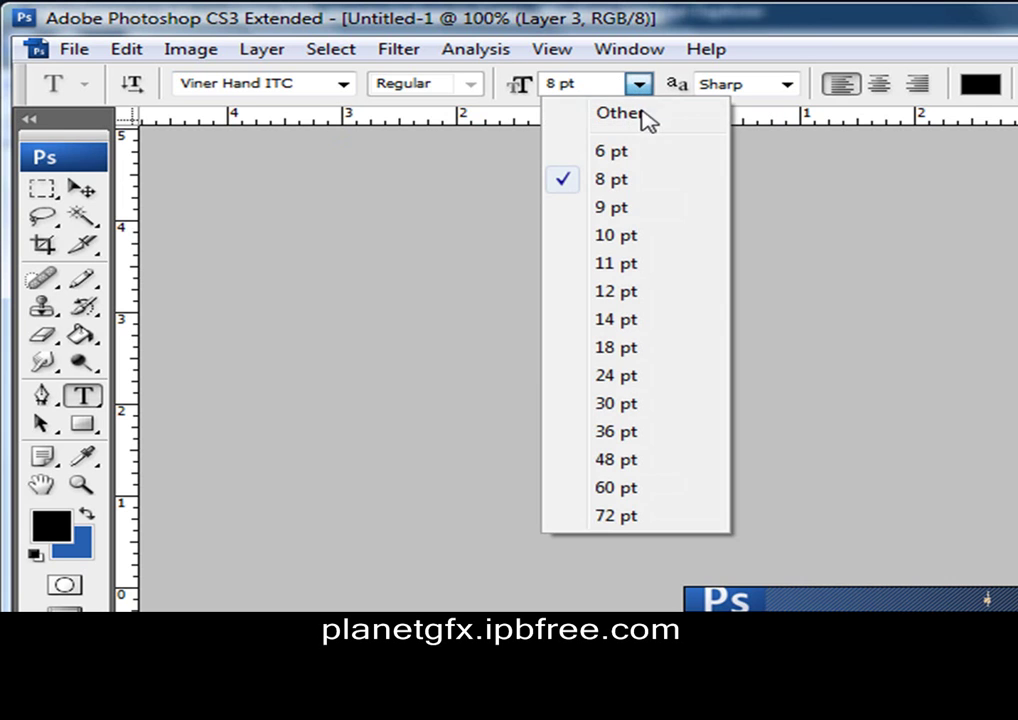
{"action": "left_click", "coordinate": [618, 187]}
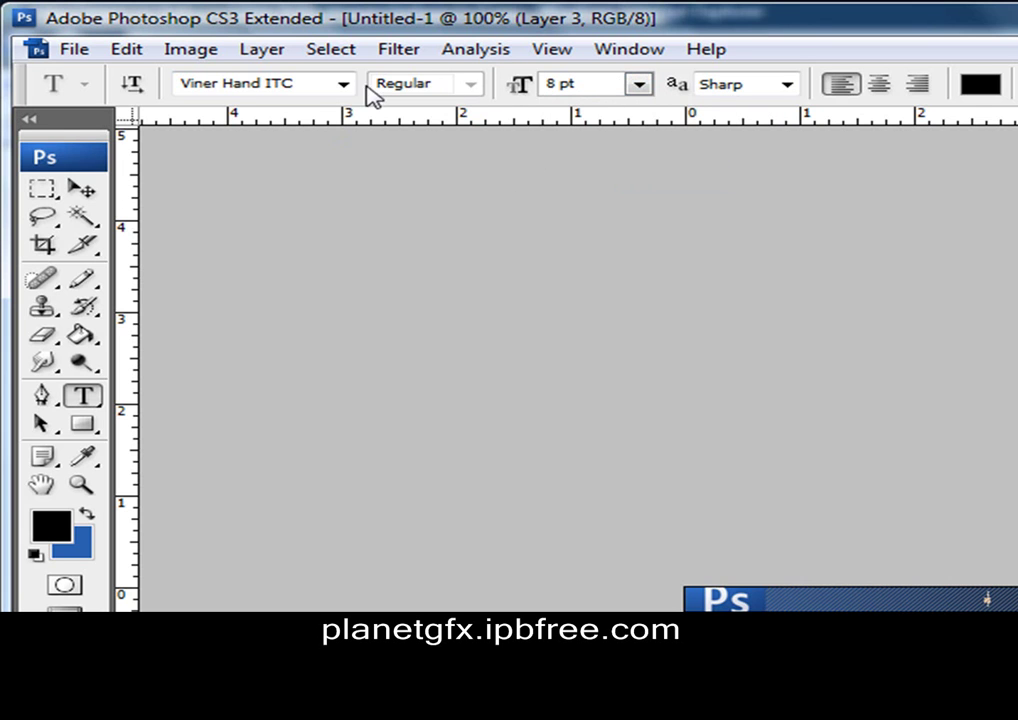
Step: Set the text font to Visitor TT1 BRK
{"action": "left_click", "coordinate": [345, 86]}
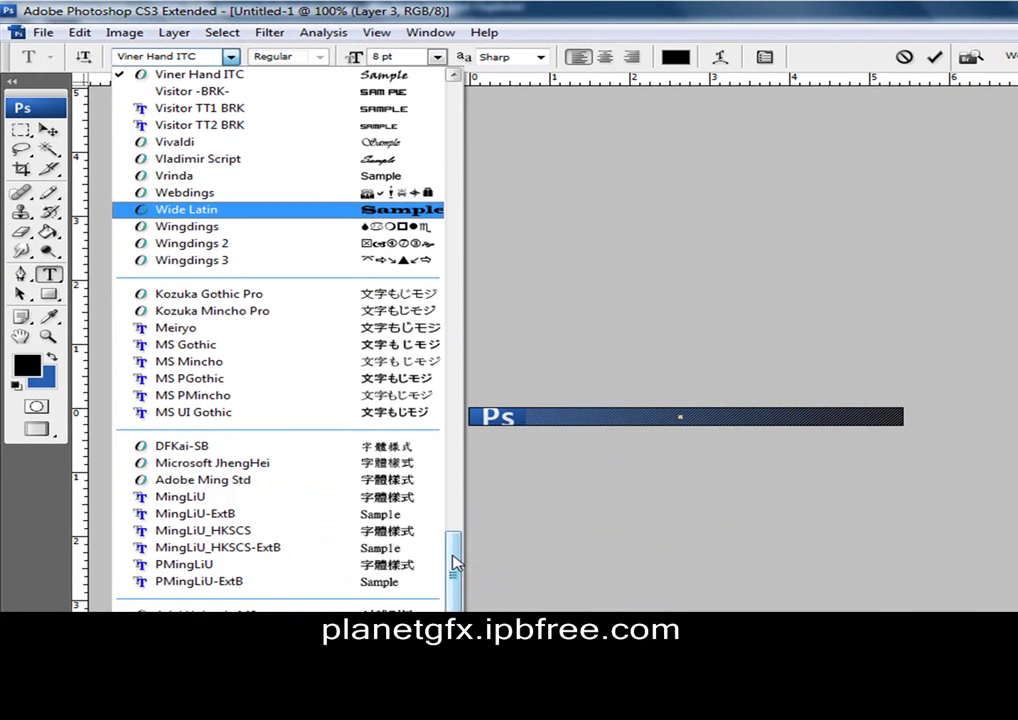
{"action": "scroll", "coordinate": [452, 545], "scroll_direction": "up", "scroll_amount": 2}
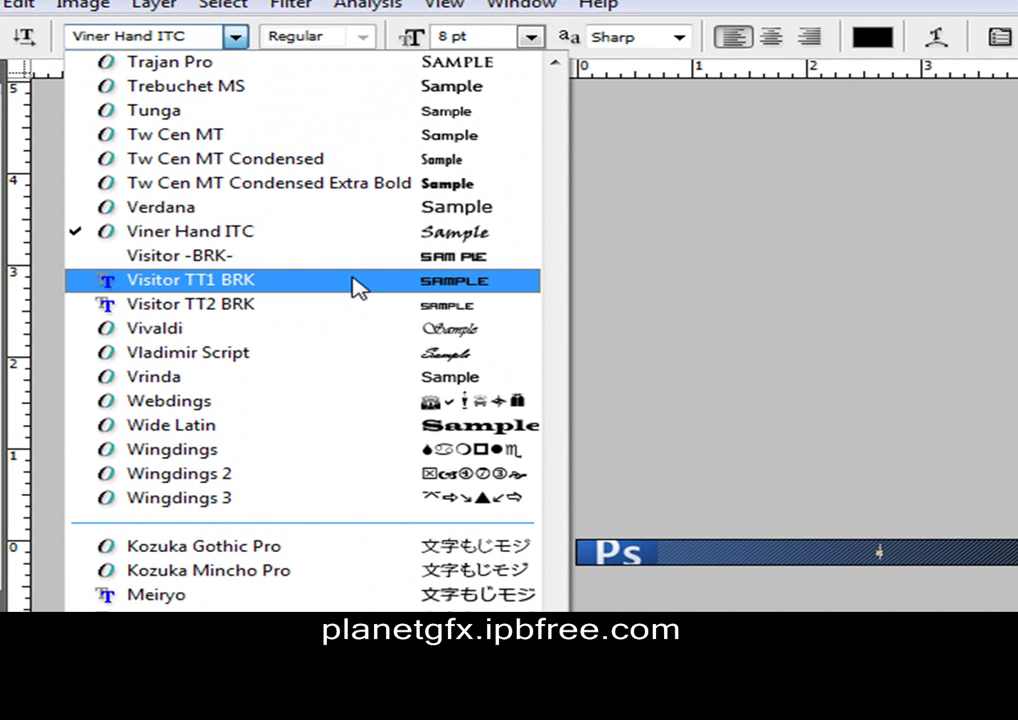
{"action": "left_click", "coordinate": [358, 292]}
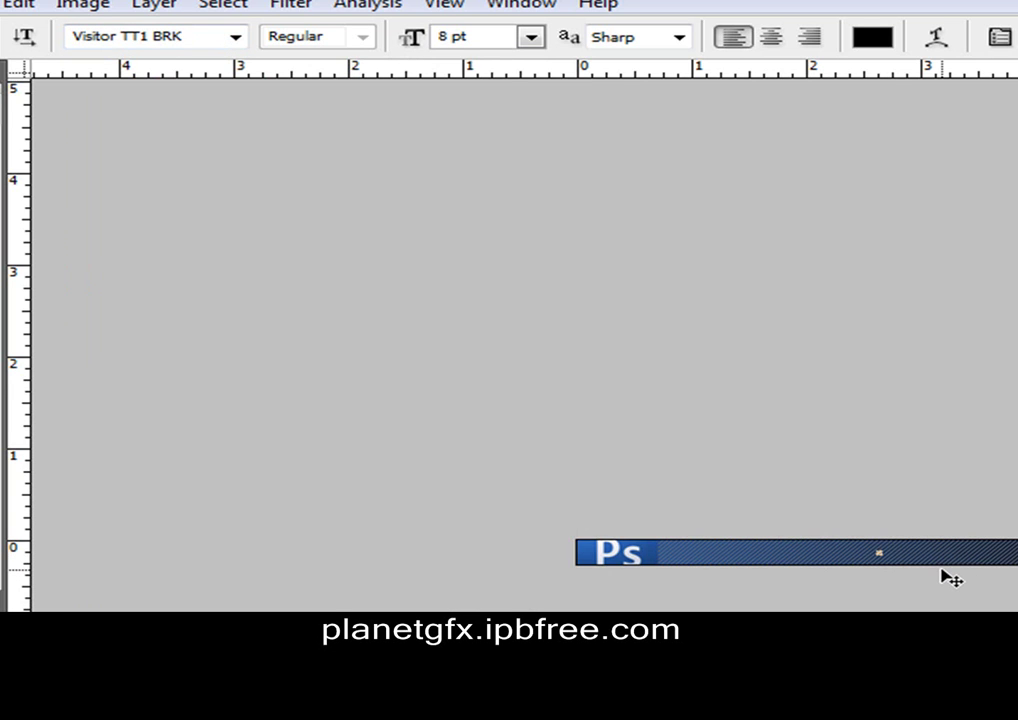
Step: Begin the userbar text and set the text colour to near-white, fffefe
{"action": "type", "text": "ph"}
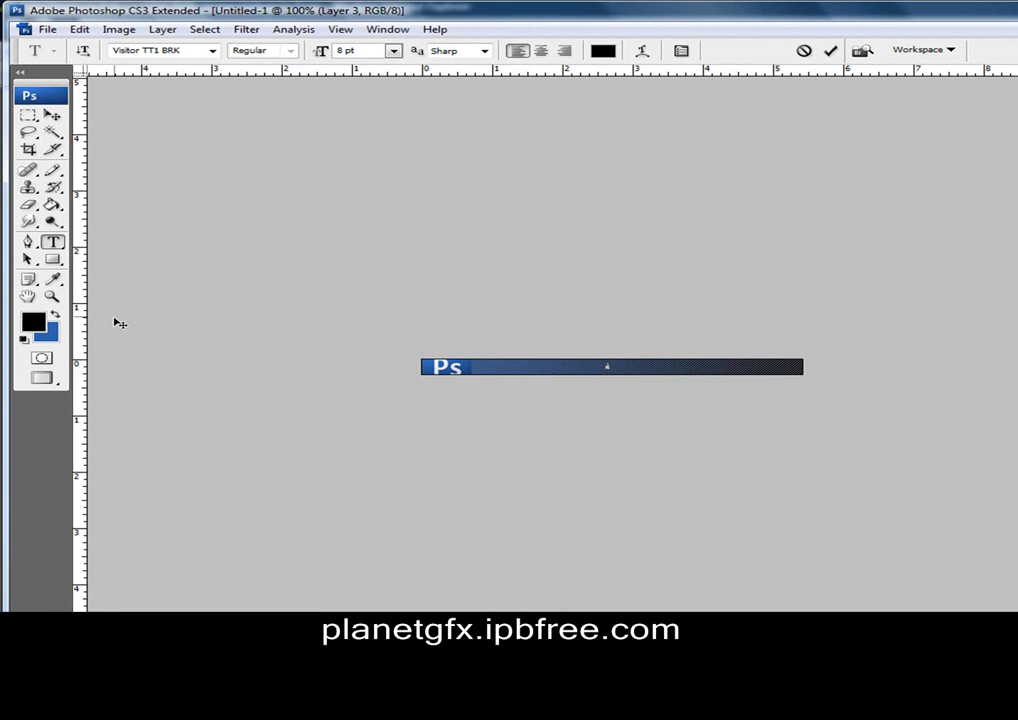
{"action": "left_click", "coordinate": [33, 322]}
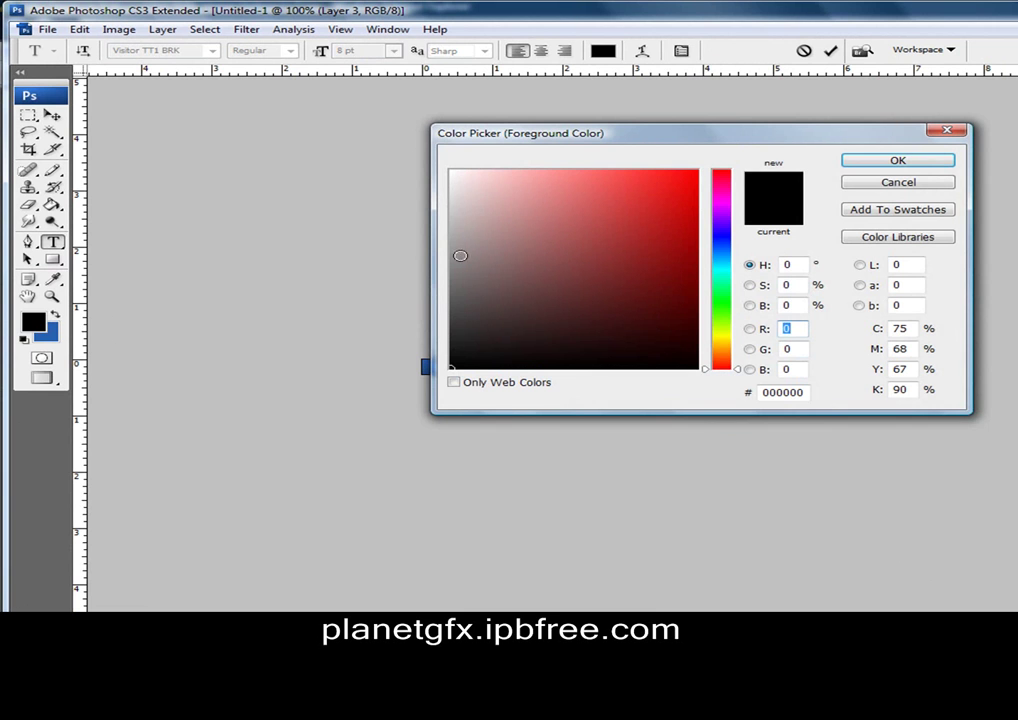
{"action": "left_click", "coordinate": [452, 171]}
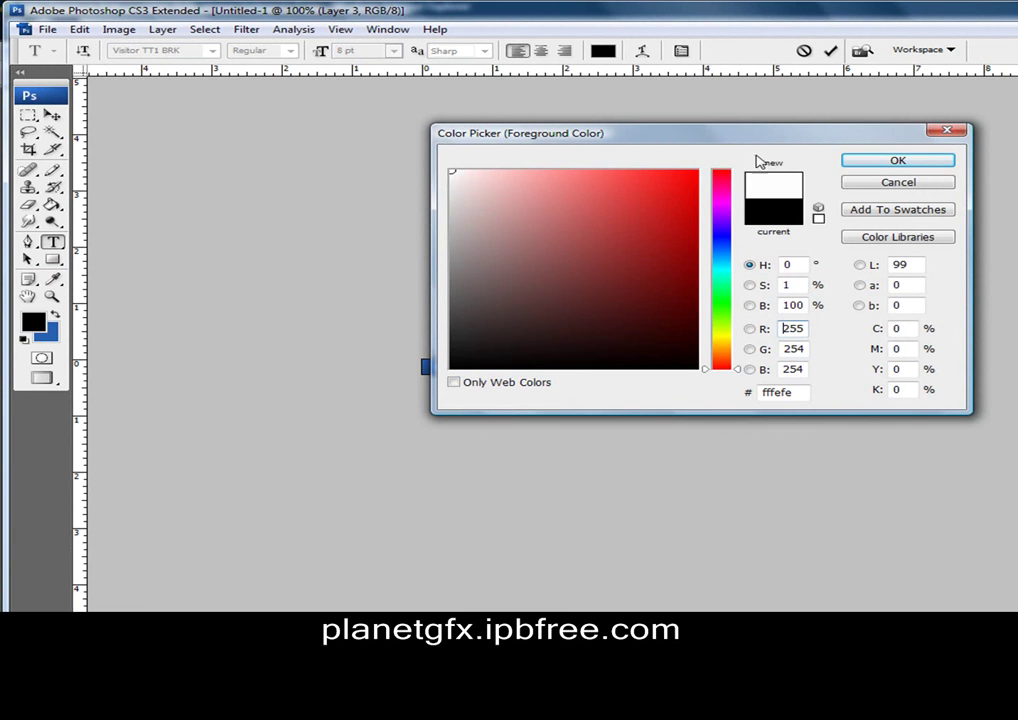
{"action": "left_click", "coordinate": [897, 160]}
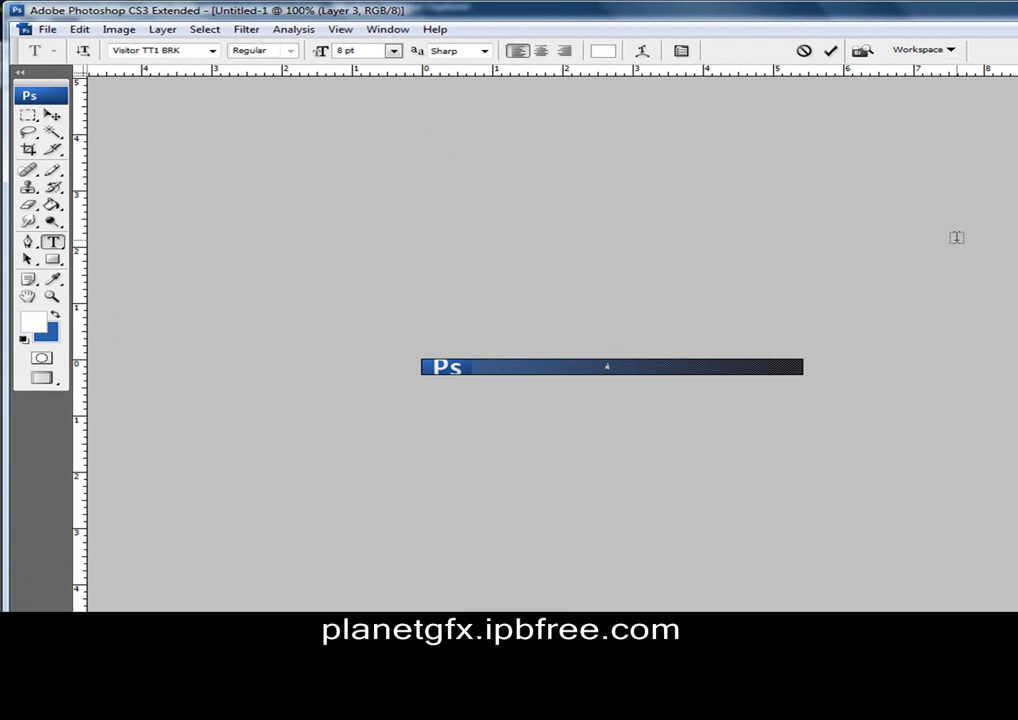
Step: Complete the text as PHOTOSHOP USER and move it toward the black end of the userbar
{"action": "type", "text": "HOTOSHOP_USER"}
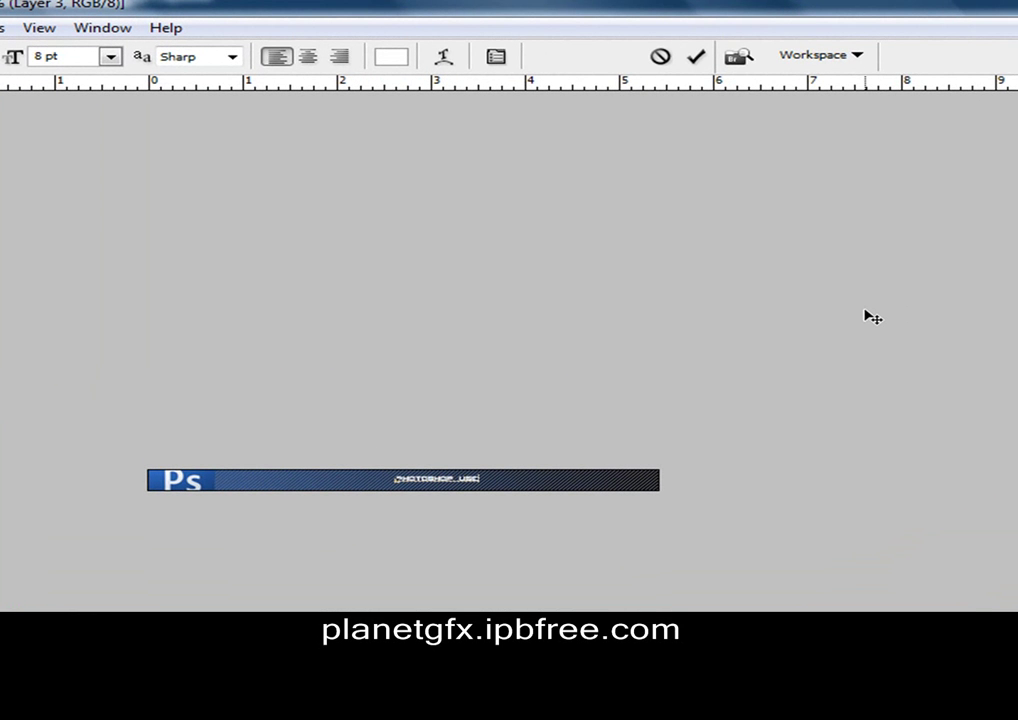
{"action": "left_click_drag", "start_coordinate": [734, 570], "coordinate": [836, 580]}
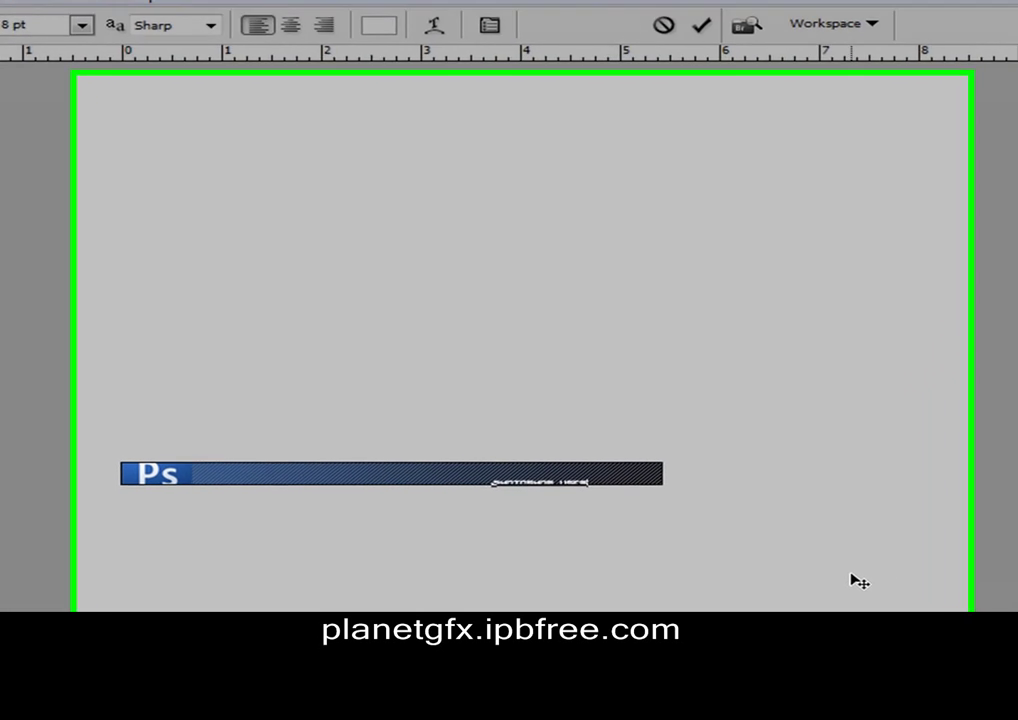
Step: Select the whole PHOTOSHOP USER text on the userbar for formatting
{"action": "key", "text": "t"}
{"action": "left_click_drag", "start_coordinate": [589, 459], "coordinate": [555, 461]}
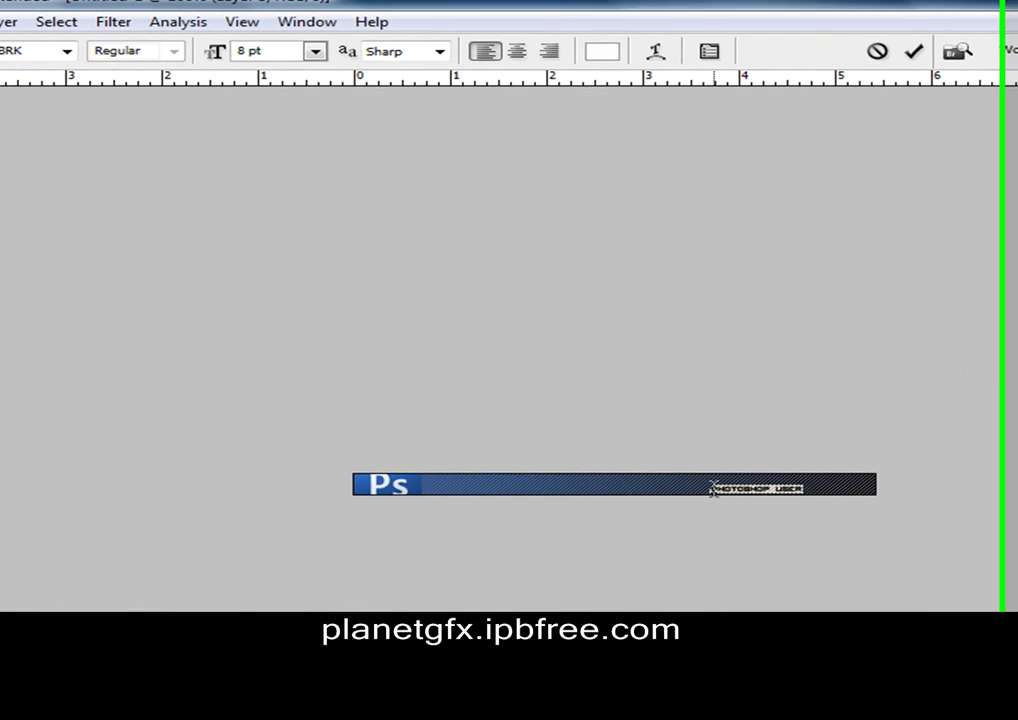